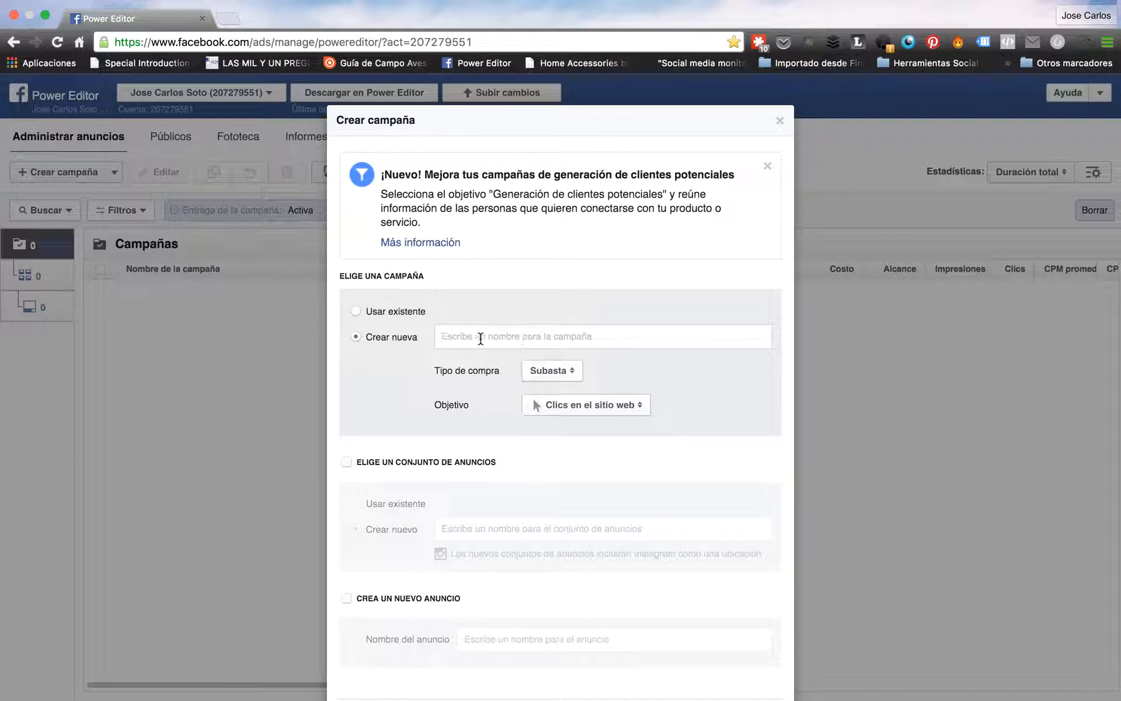
Create the campaign 'Prueba local' with Subasta buying type and Difusión local objective
{"action": "type", "text": "Prue"}
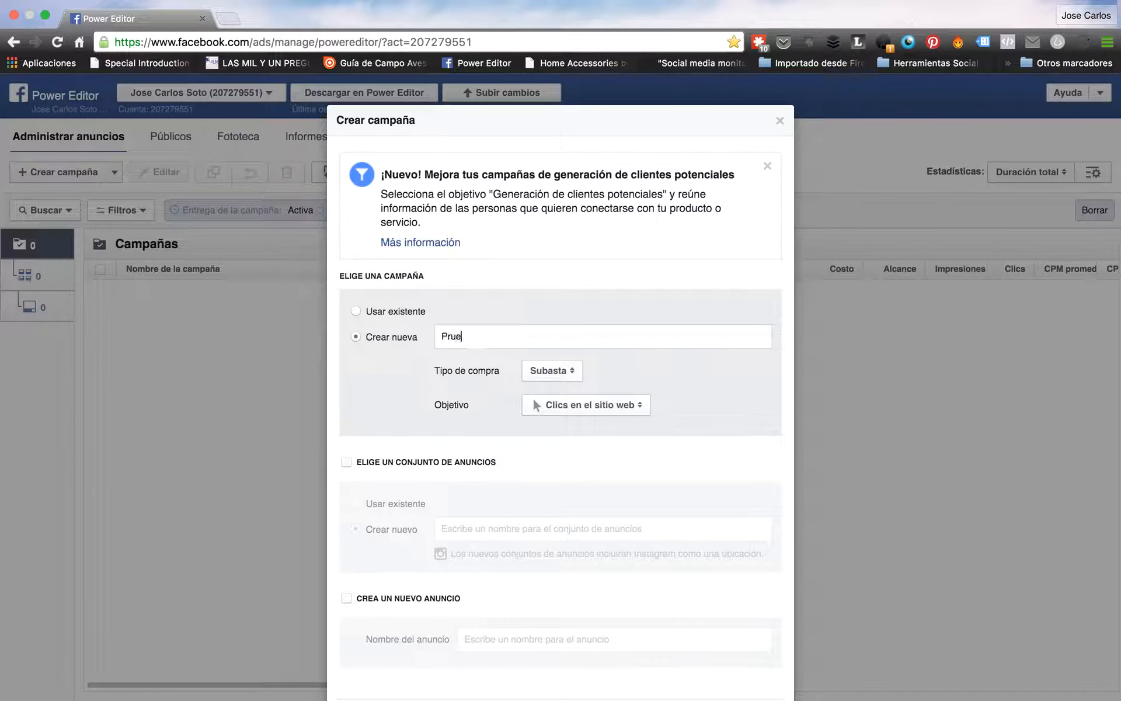
{"action": "type", "text": "ba local"}
{"action": "left_click", "coordinate": [562, 374]}
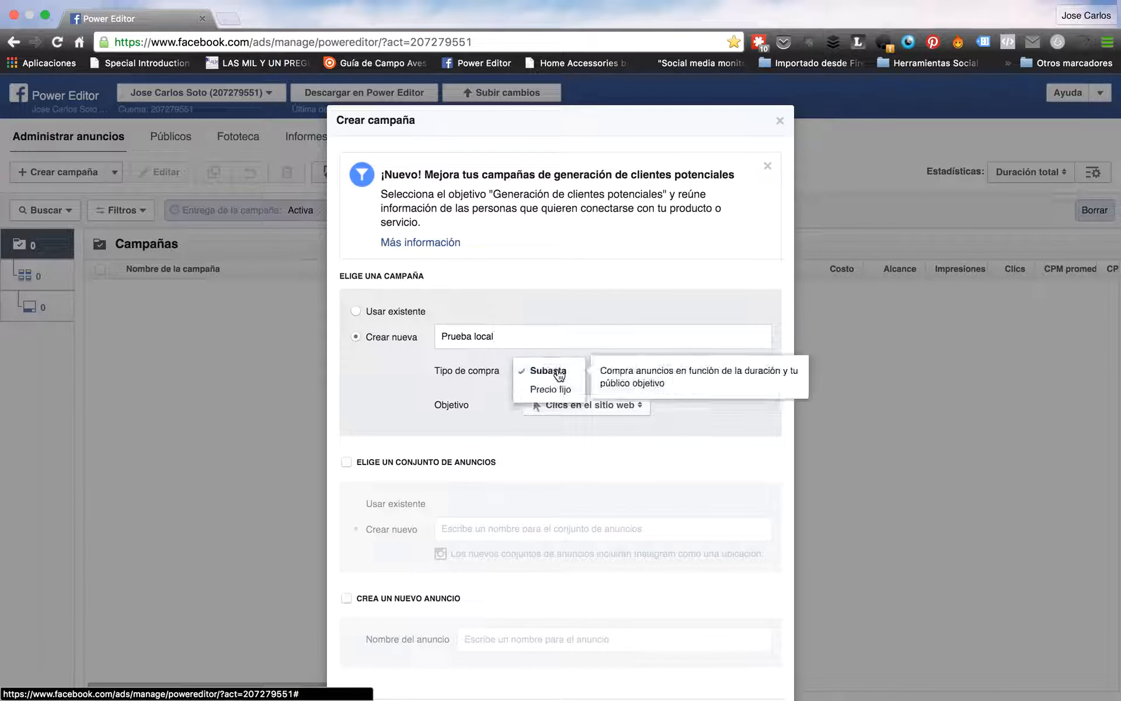
{"action": "left_click", "coordinate": [547, 371]}
{"action": "left_click", "coordinate": [556, 403]}
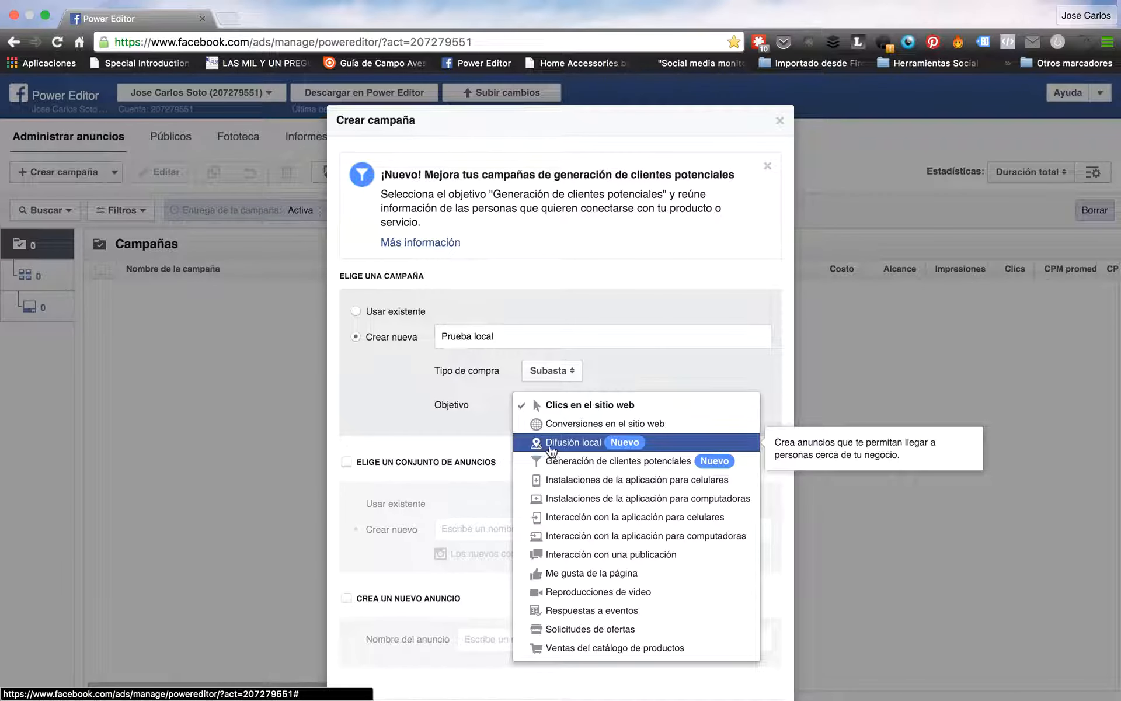
{"action": "left_click", "coordinate": [582, 444]}
{"action": "scroll", "coordinate": [771, 590], "scroll_direction": "down", "scroll_amount": 3}
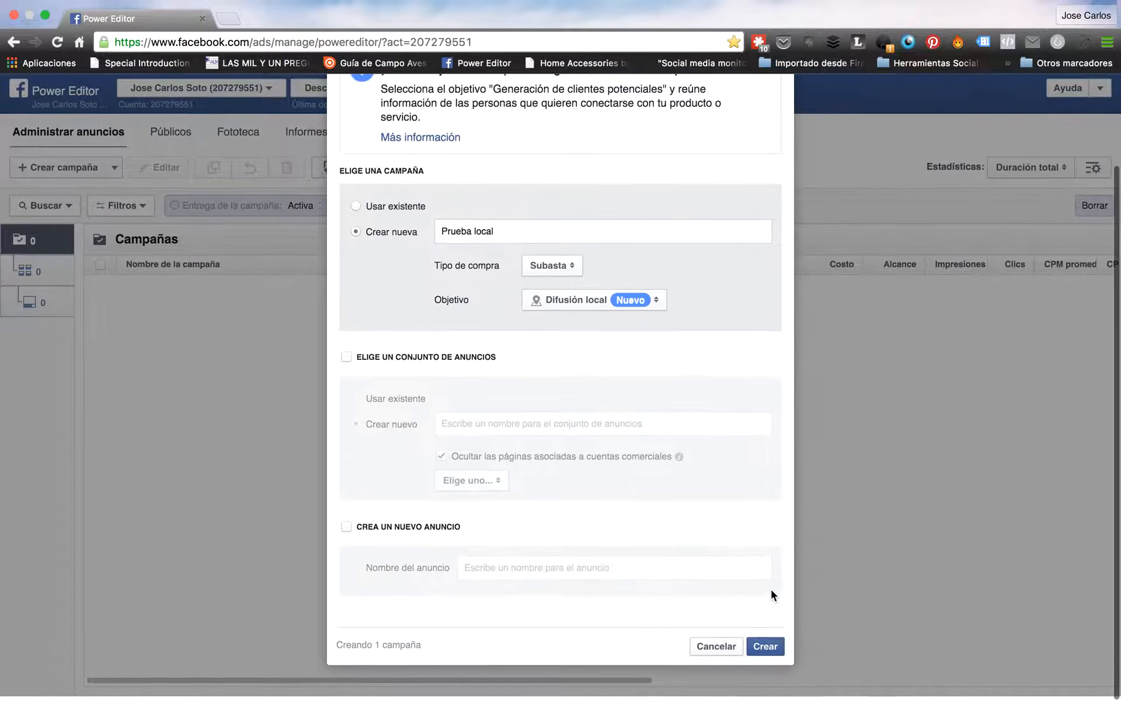
{"action": "left_click", "coordinate": [766, 650]}
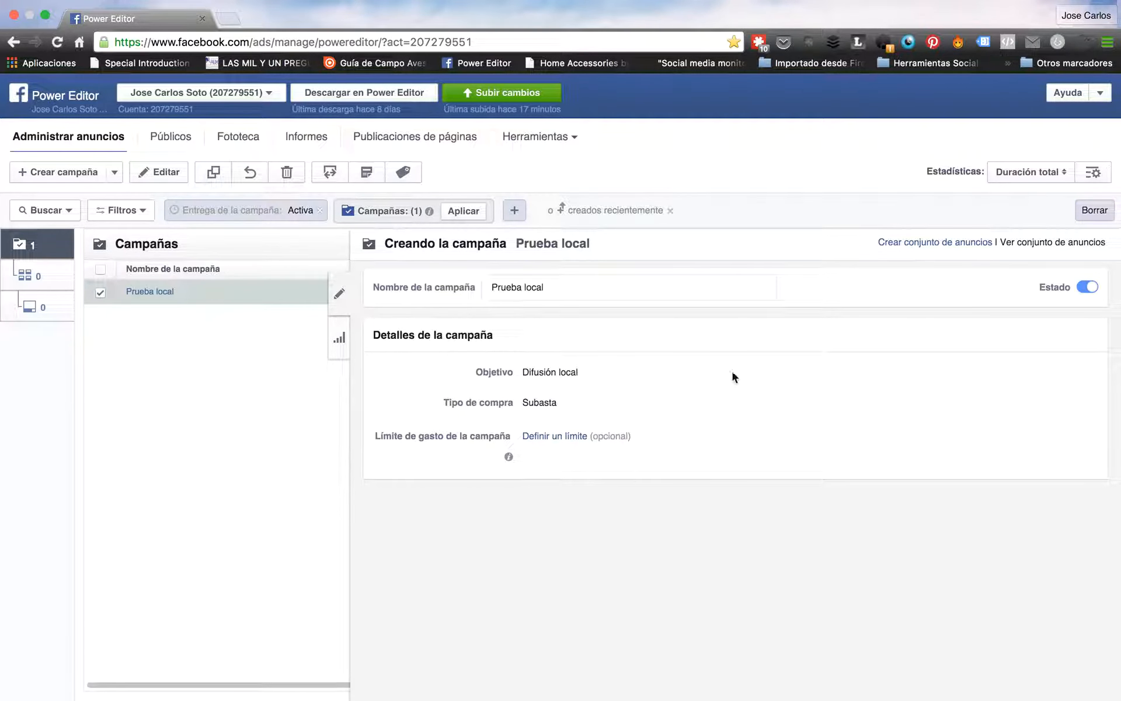
Create an ad set named 'Prueba local' promoting the account holder's own page
{"action": "left_click", "coordinate": [920, 247]}
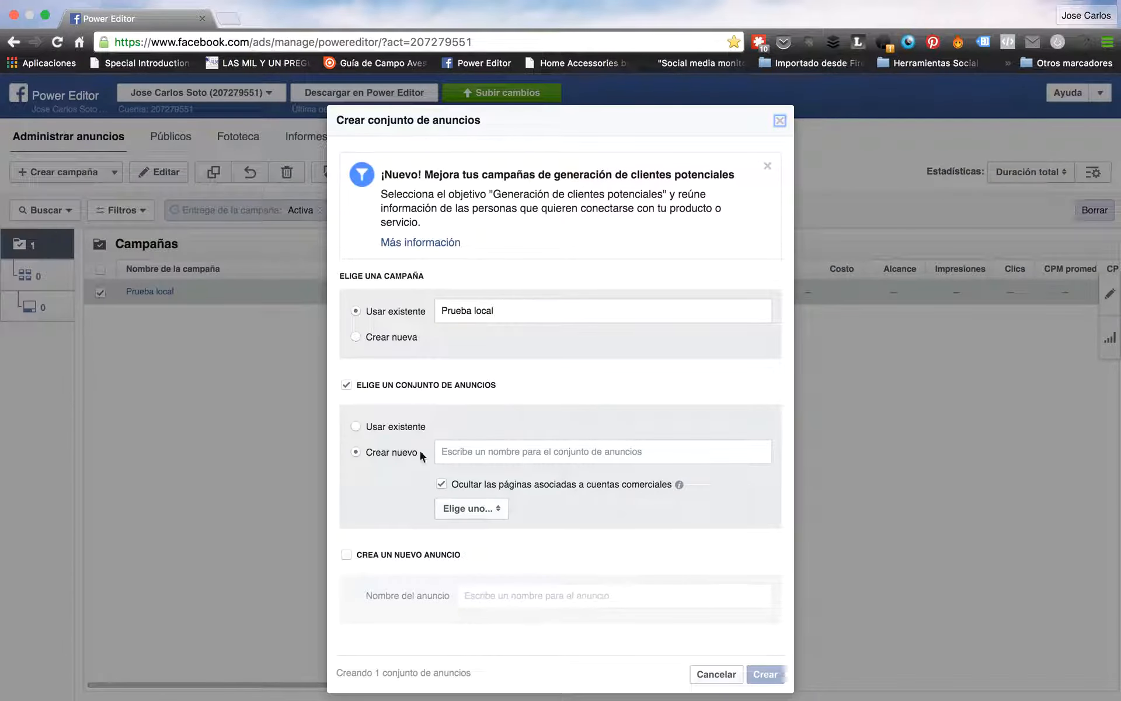
{"action": "left_click", "coordinate": [475, 451]}
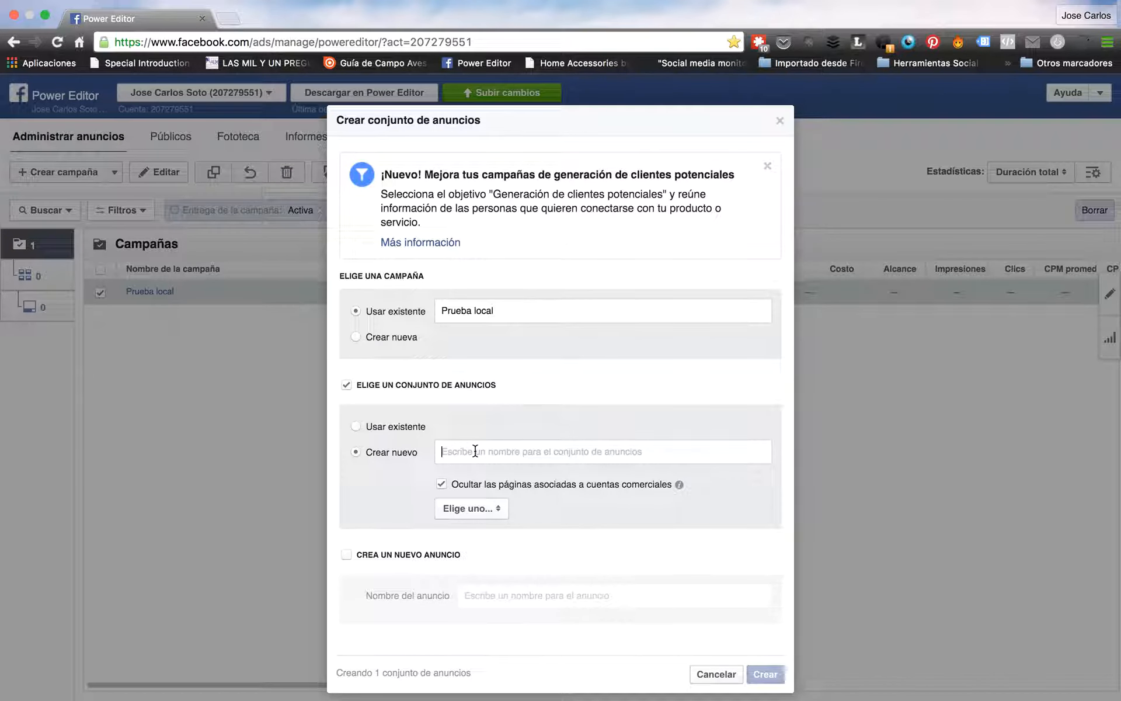
{"action": "type", "text": "Prueba local"}
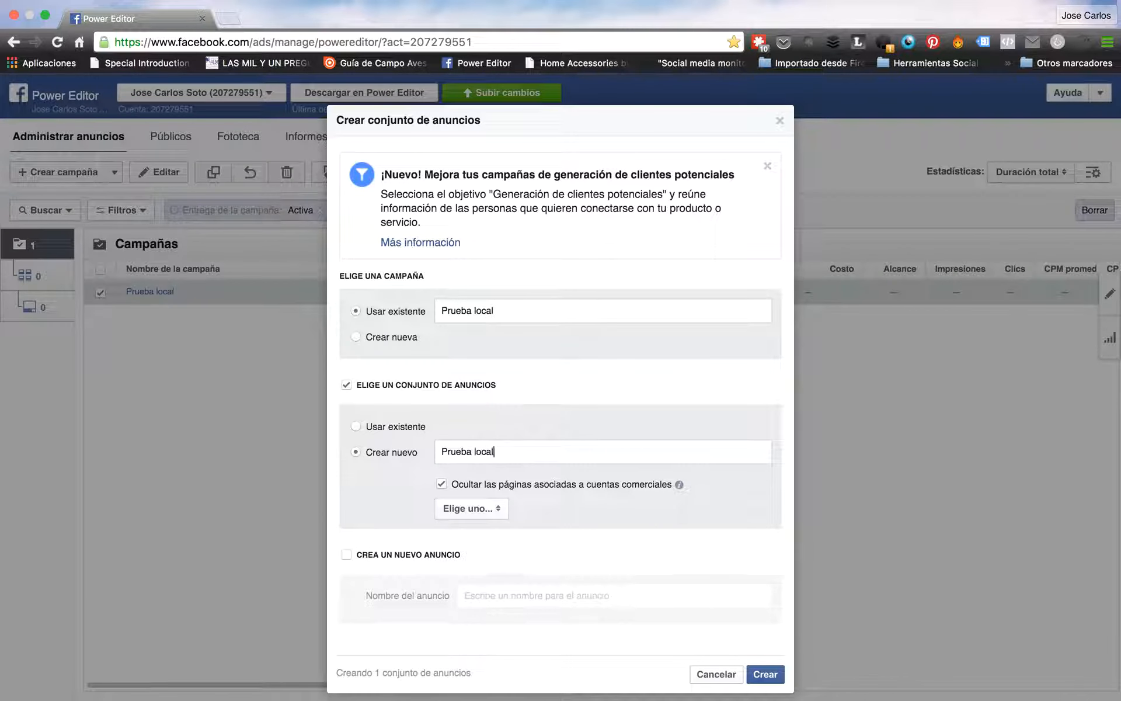
{"action": "left_click", "coordinate": [482, 511]}
{"action": "scroll", "coordinate": [491, 560], "scroll_direction": "down", "scroll_amount": 3}
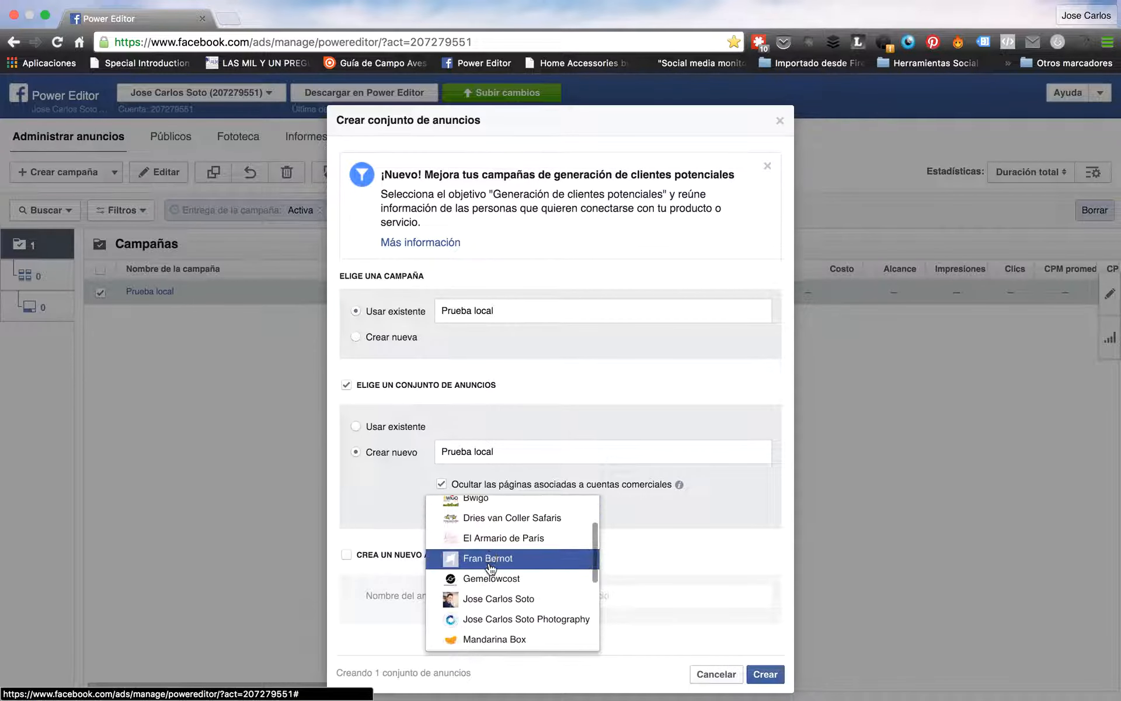
{"action": "left_click", "coordinate": [491, 597]}
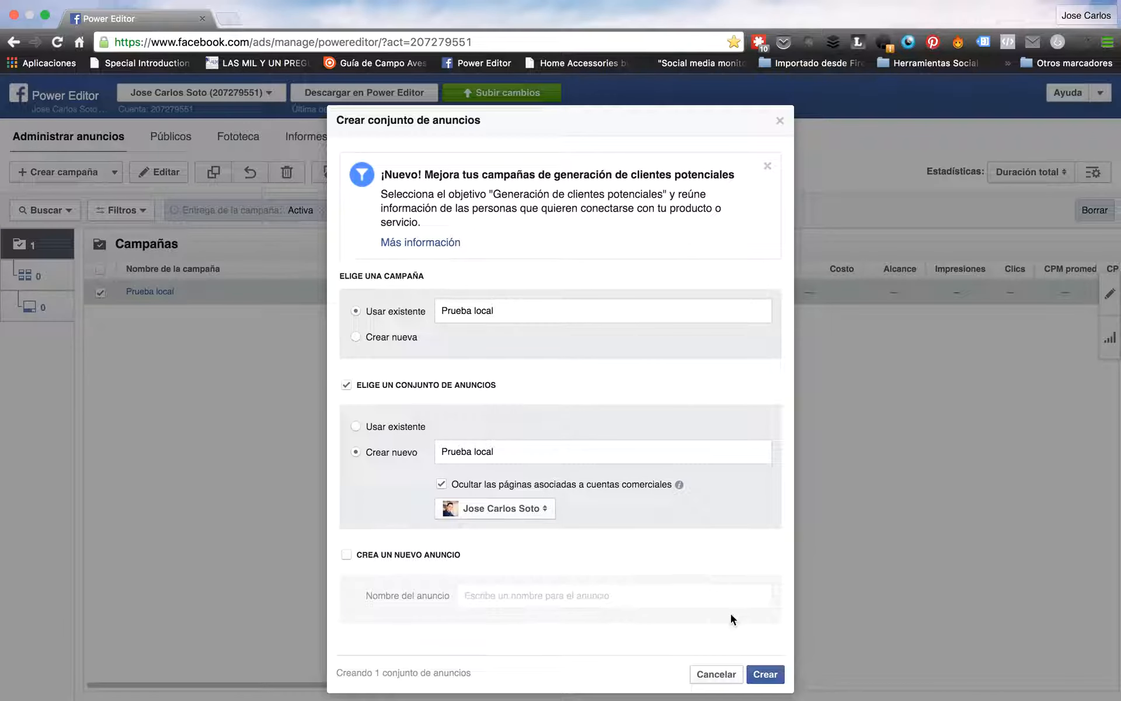
{"action": "left_click", "coordinate": [760, 675]}
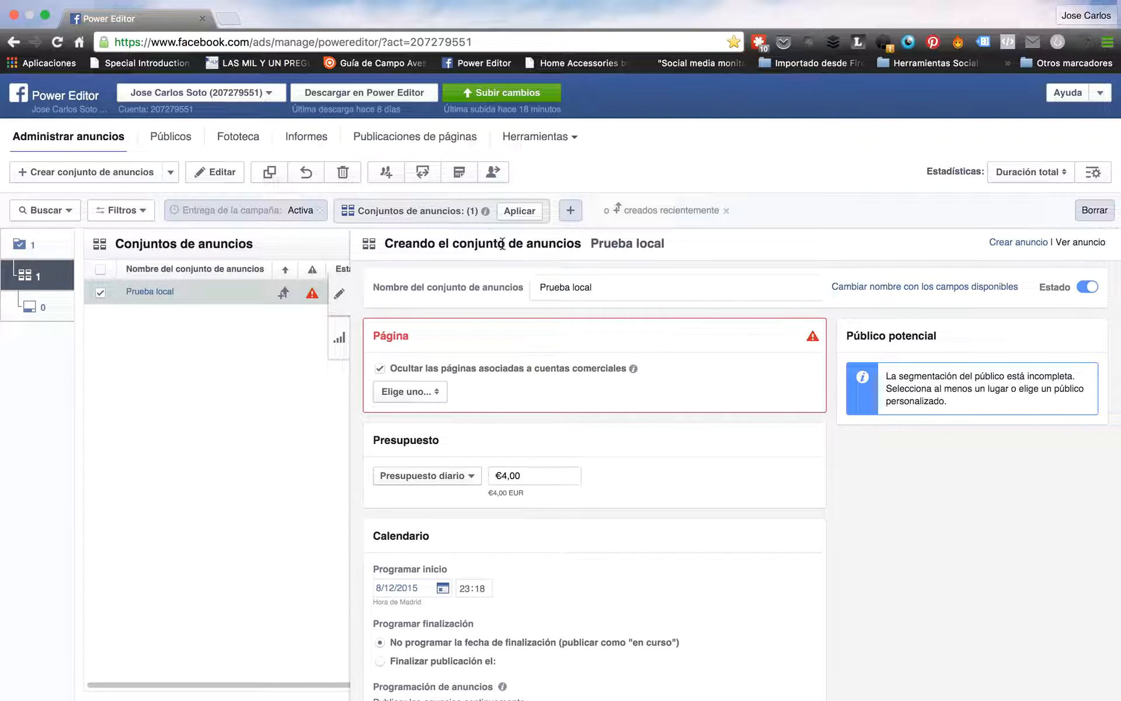
Assign the account holder's own page to the Prueba local ad set
{"action": "left_click", "coordinate": [432, 394]}
{"action": "scroll", "coordinate": [474, 483], "scroll_direction": "down", "scroll_amount": 2}
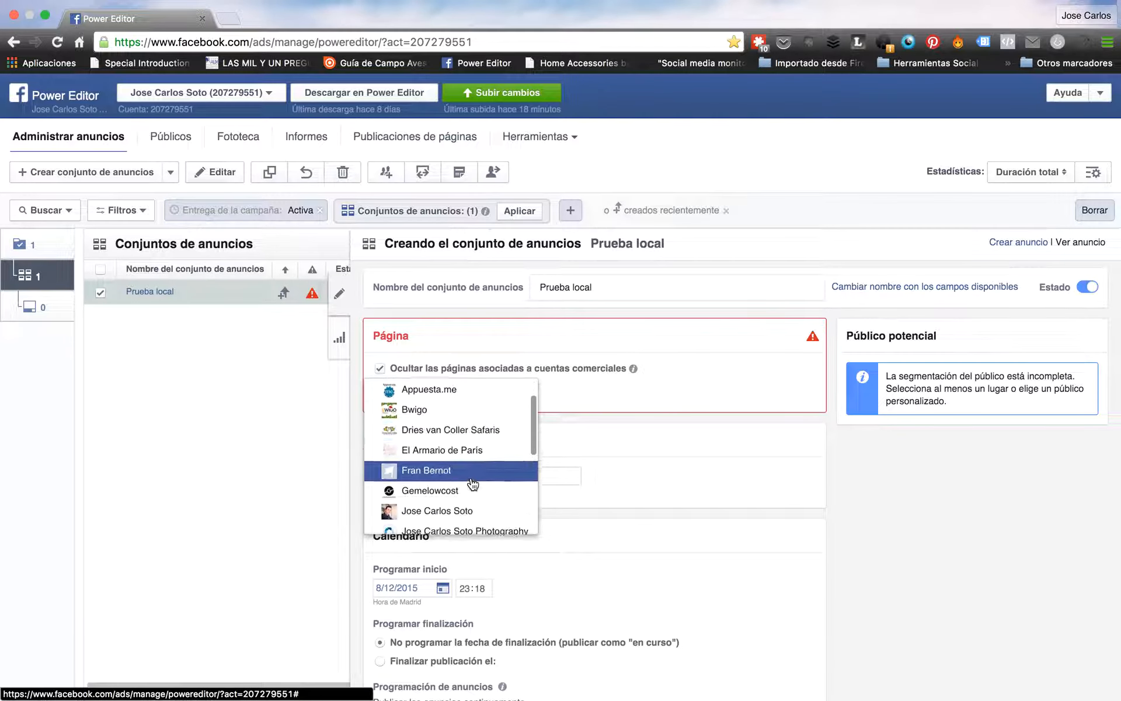
{"action": "left_click", "coordinate": [465, 511]}
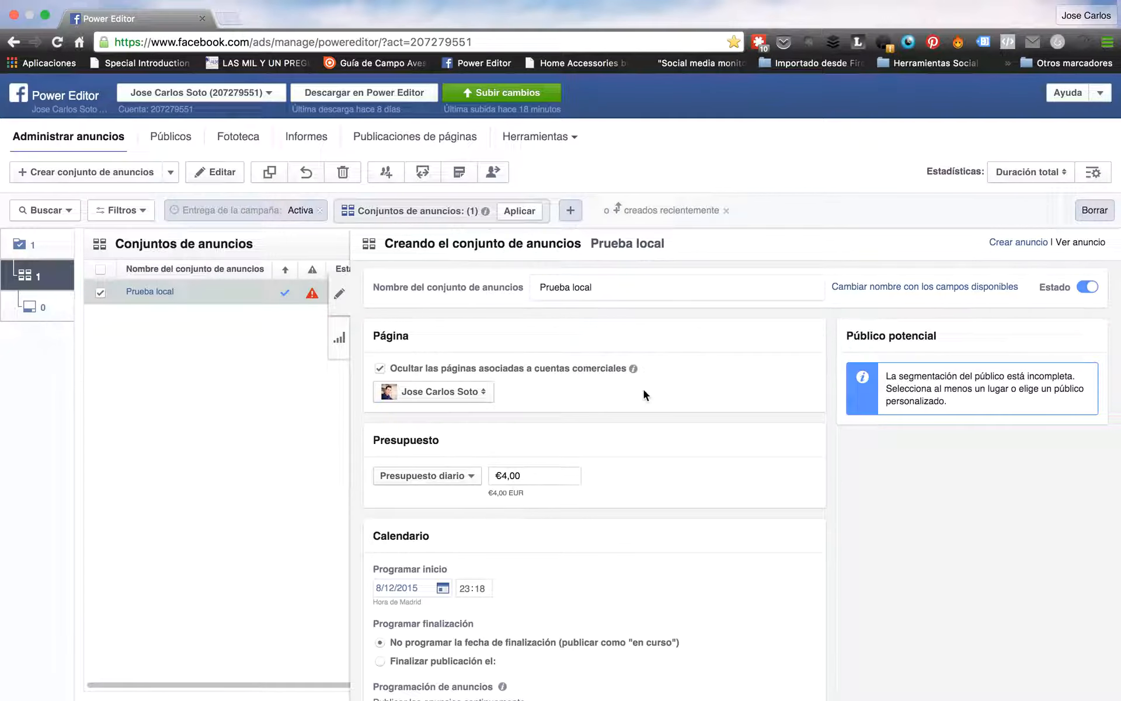
Keep the €4,00 daily budget and scroll down to the Público section
{"action": "scroll", "coordinate": [615, 440], "scroll_direction": "down", "scroll_amount": 1}
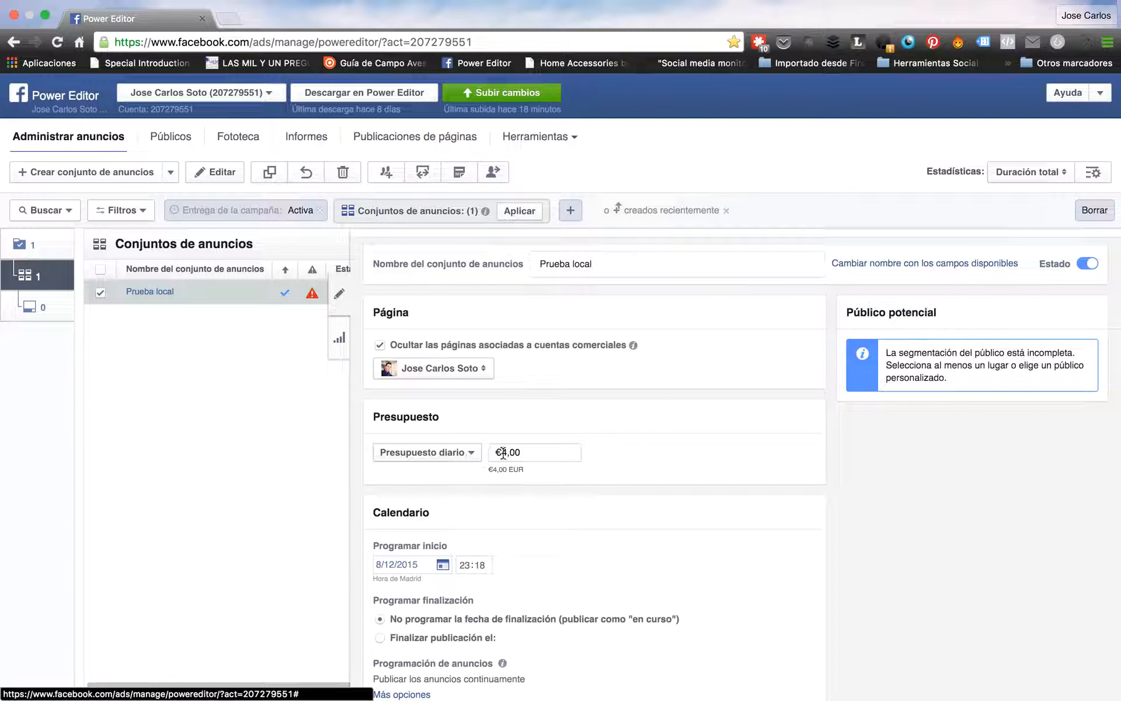
{"action": "left_click", "coordinate": [465, 456]}
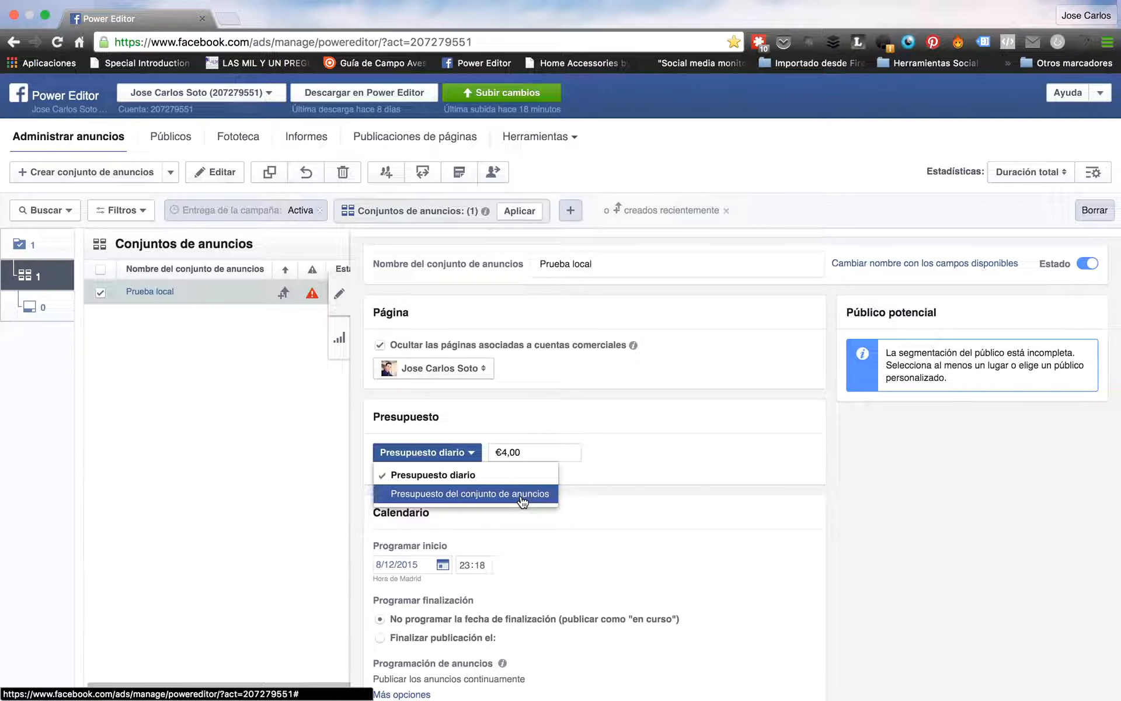
{"action": "left_click", "coordinate": [472, 456]}
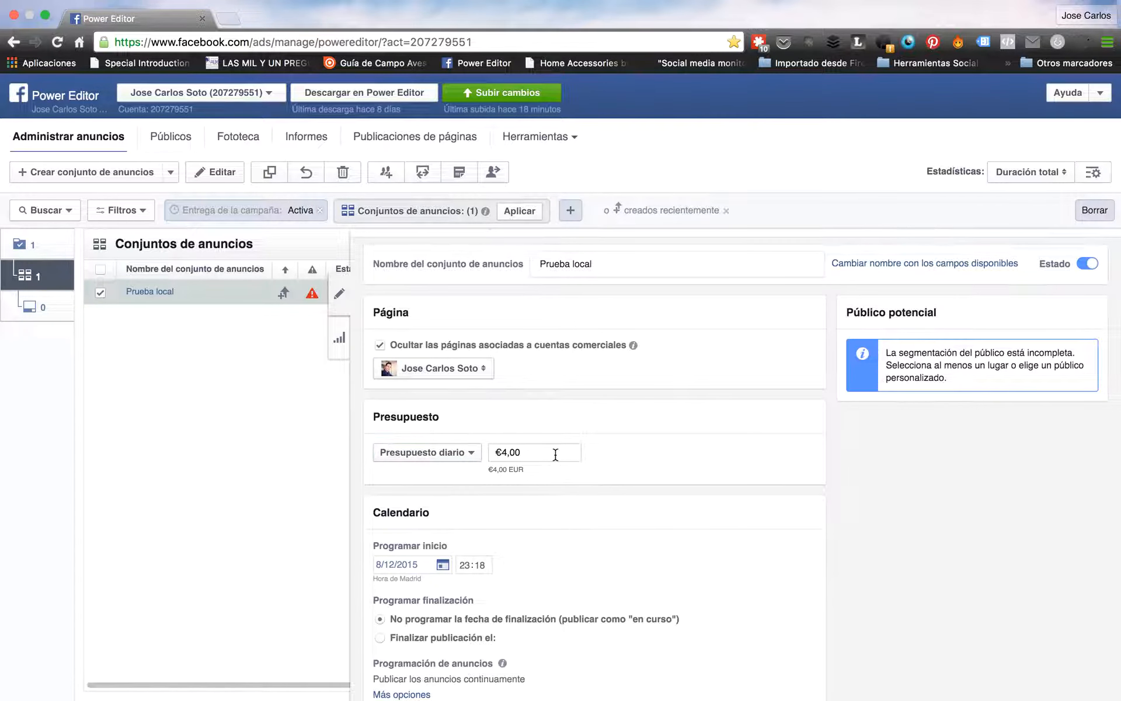
{"action": "scroll", "coordinate": [549, 455], "scroll_direction": "down", "scroll_amount": 3}
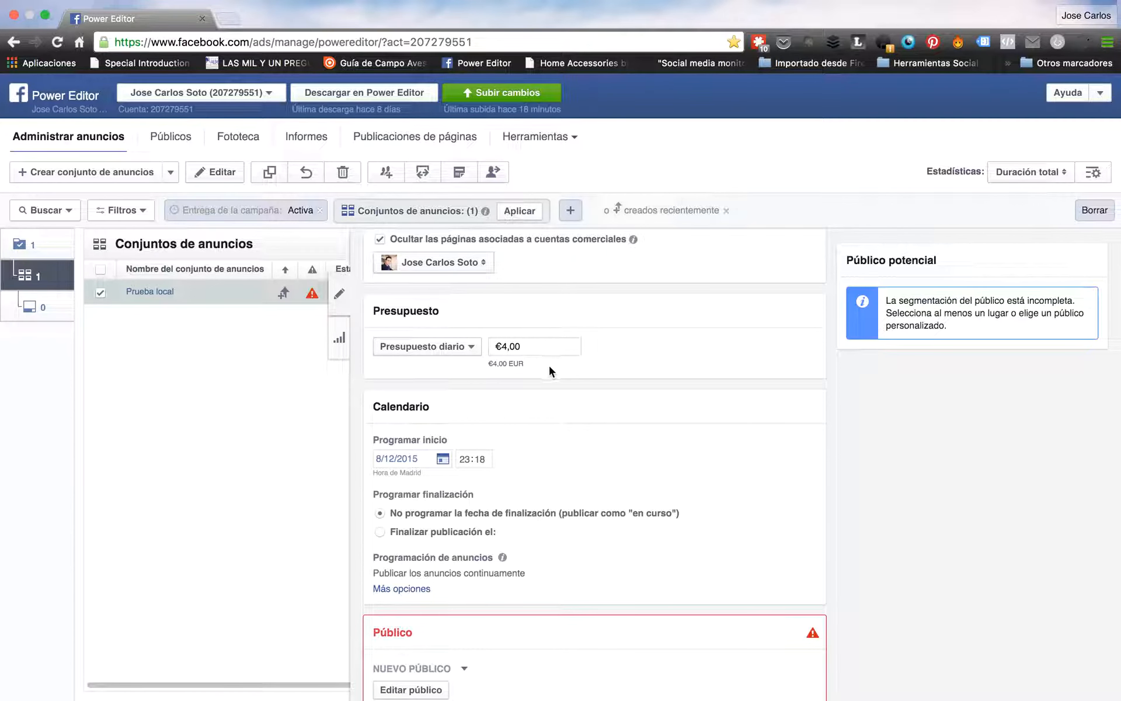
{"action": "scroll", "coordinate": [475, 414], "scroll_direction": "down", "scroll_amount": 2}
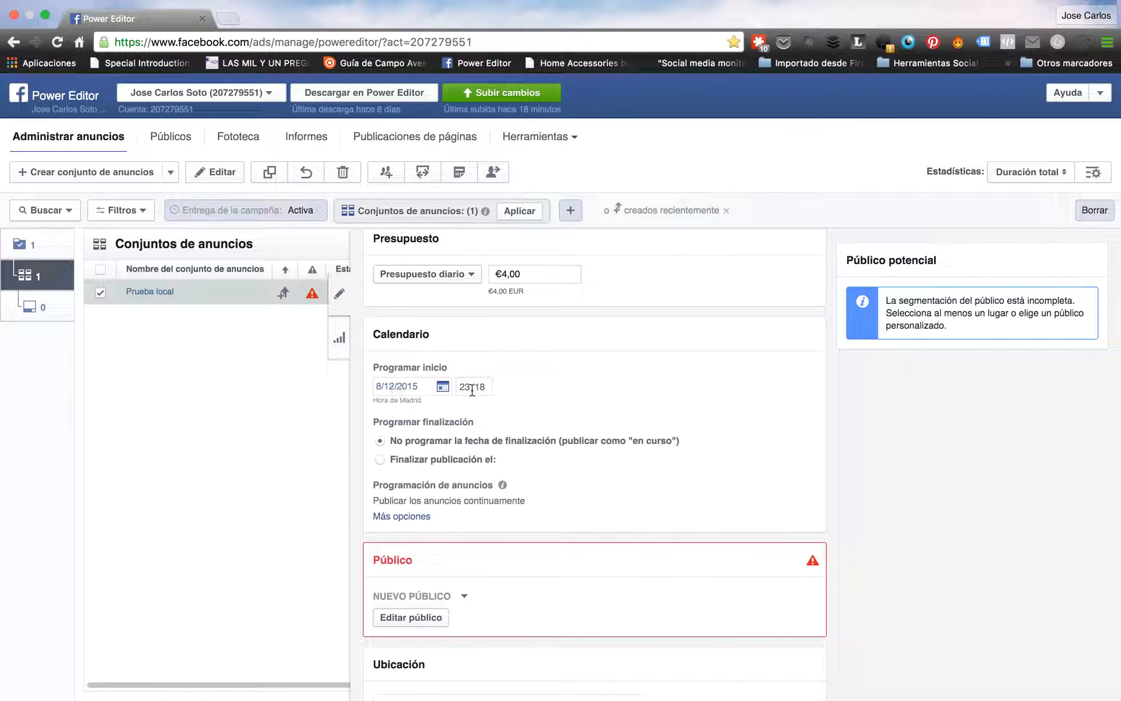
{"action": "scroll", "coordinate": [391, 458], "scroll_direction": "down", "scroll_amount": 1}
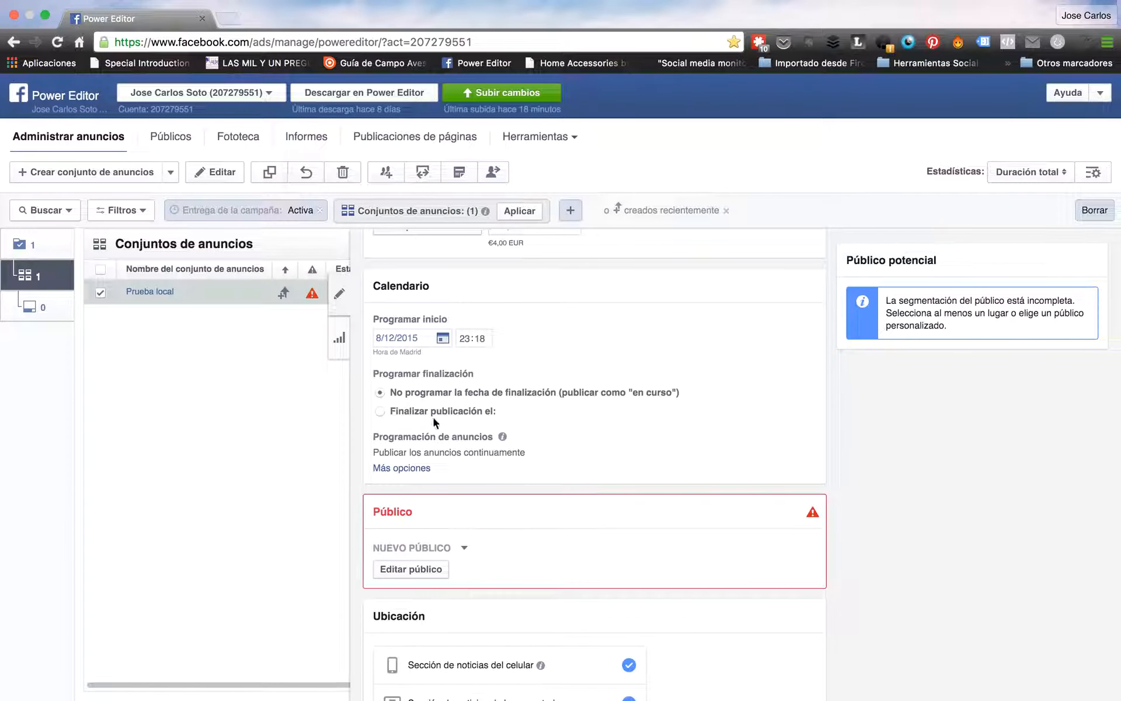
{"action": "scroll", "coordinate": [420, 478], "scroll_direction": "down", "scroll_amount": 2}
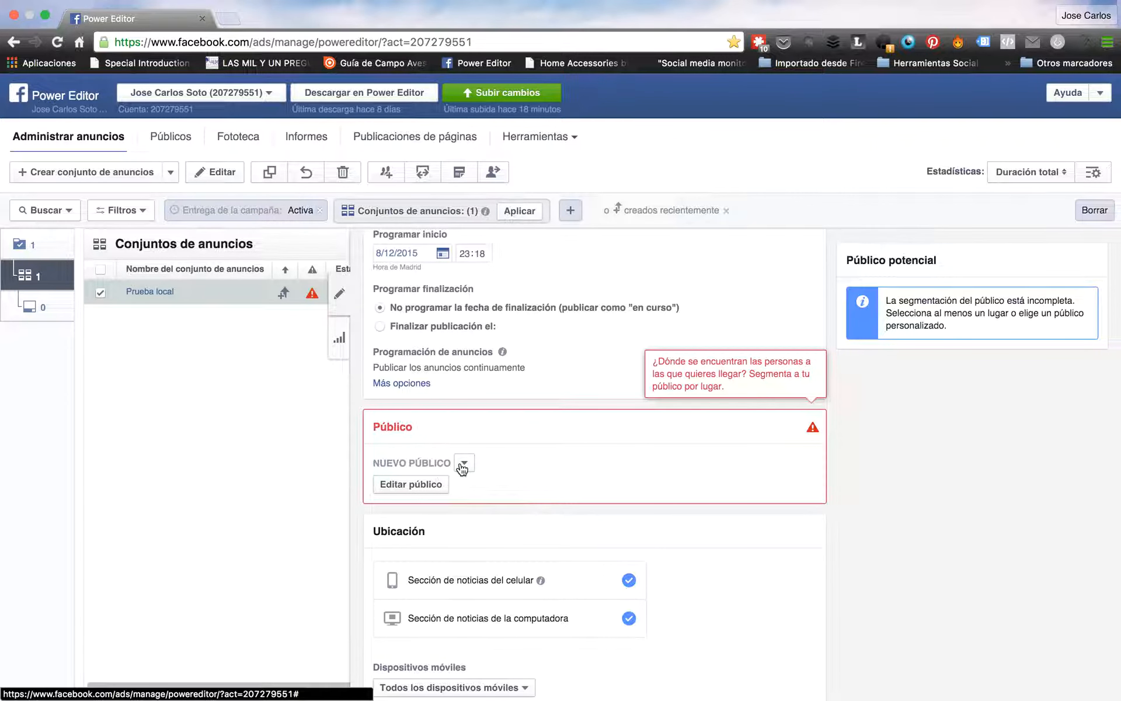
Open the audience editor and keep Lugares targeting 'Todas las personas de este lugar'
{"action": "left_click", "coordinate": [413, 486]}
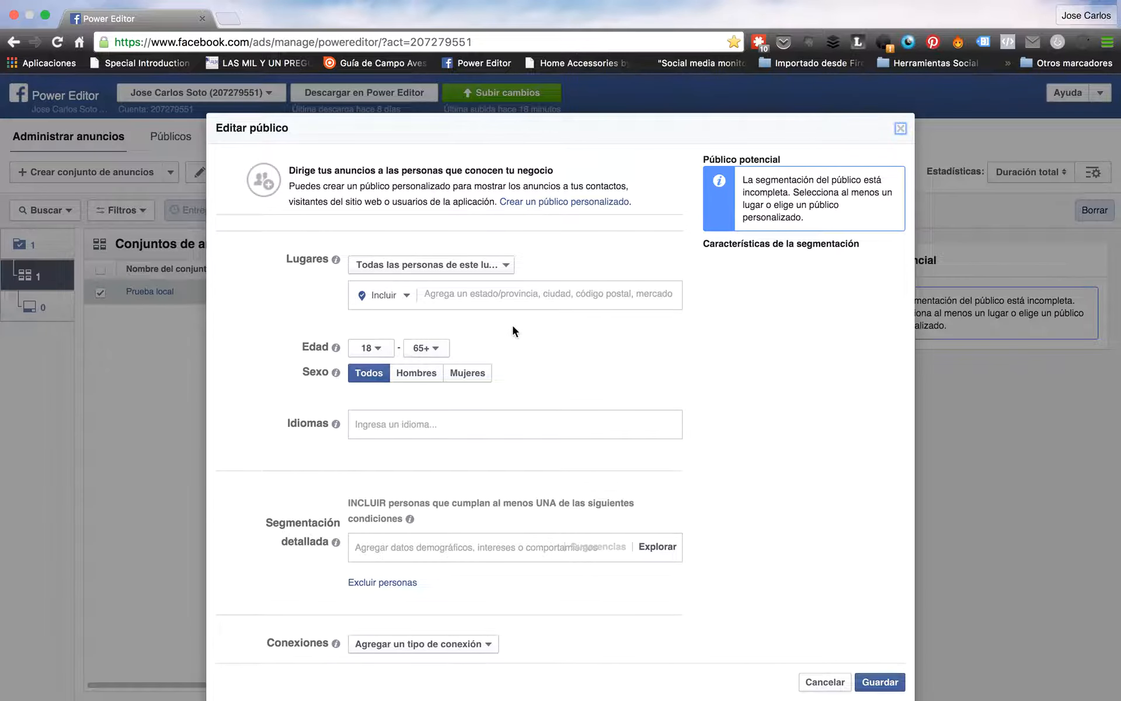
{"action": "left_click", "coordinate": [464, 268]}
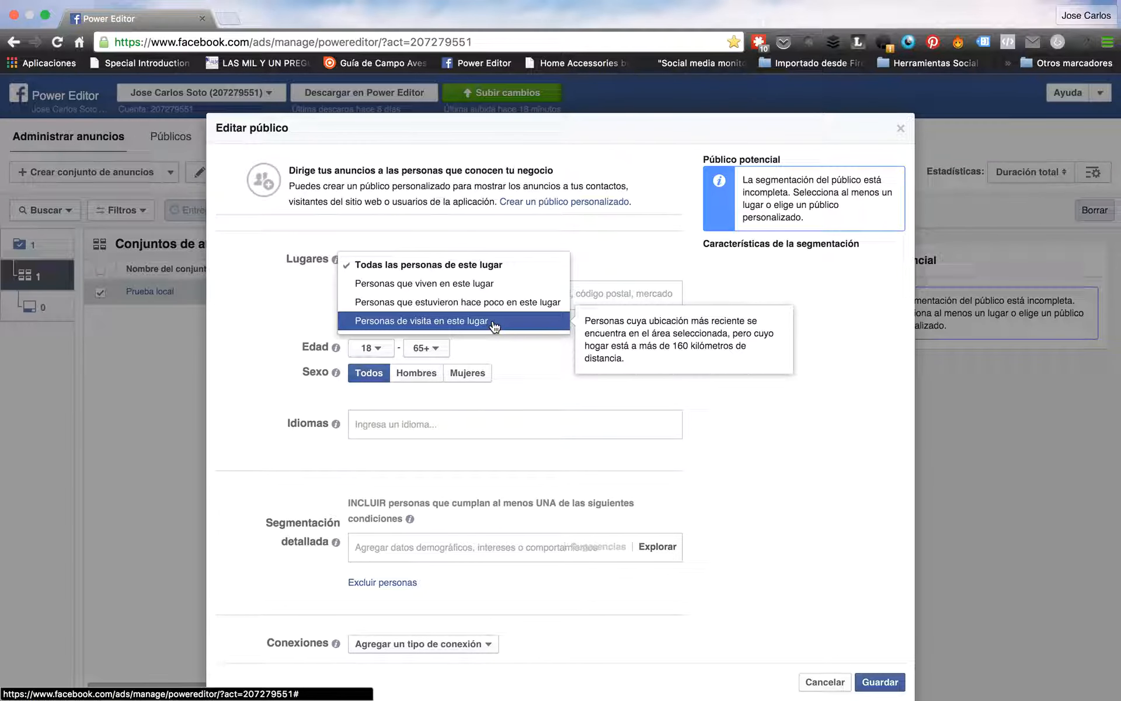
{"action": "left_click", "coordinate": [492, 267]}
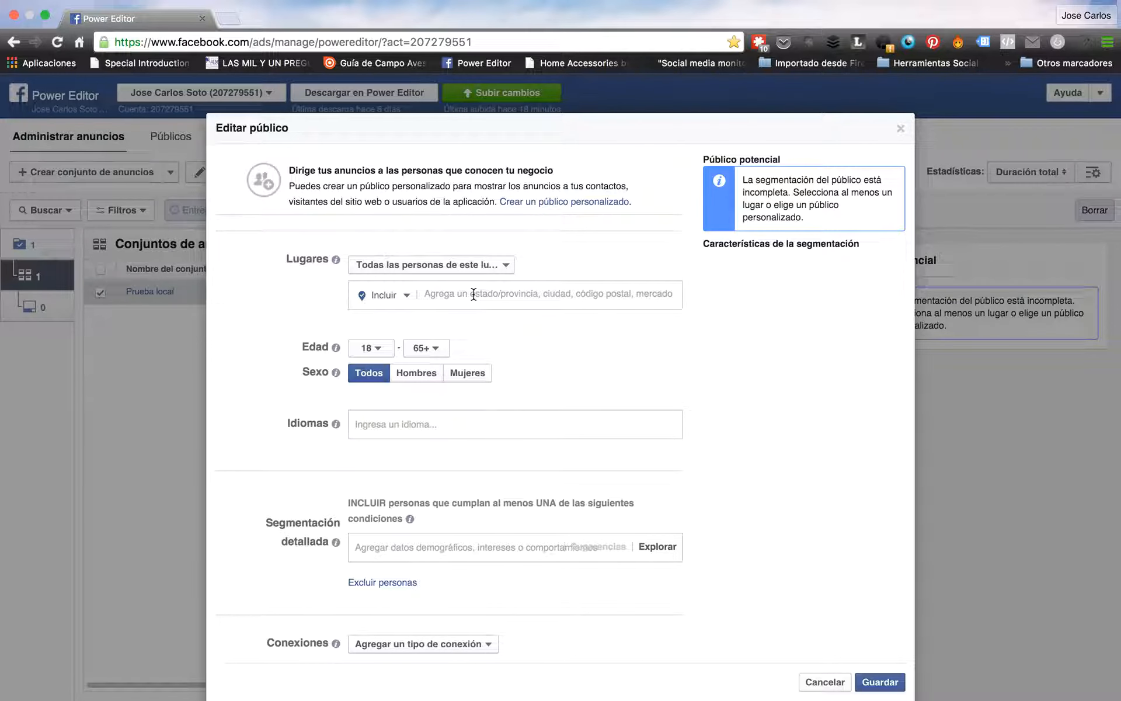
Add the Madrid postal code 28043 as the targeted location
{"action": "left_click", "coordinate": [474, 294]}
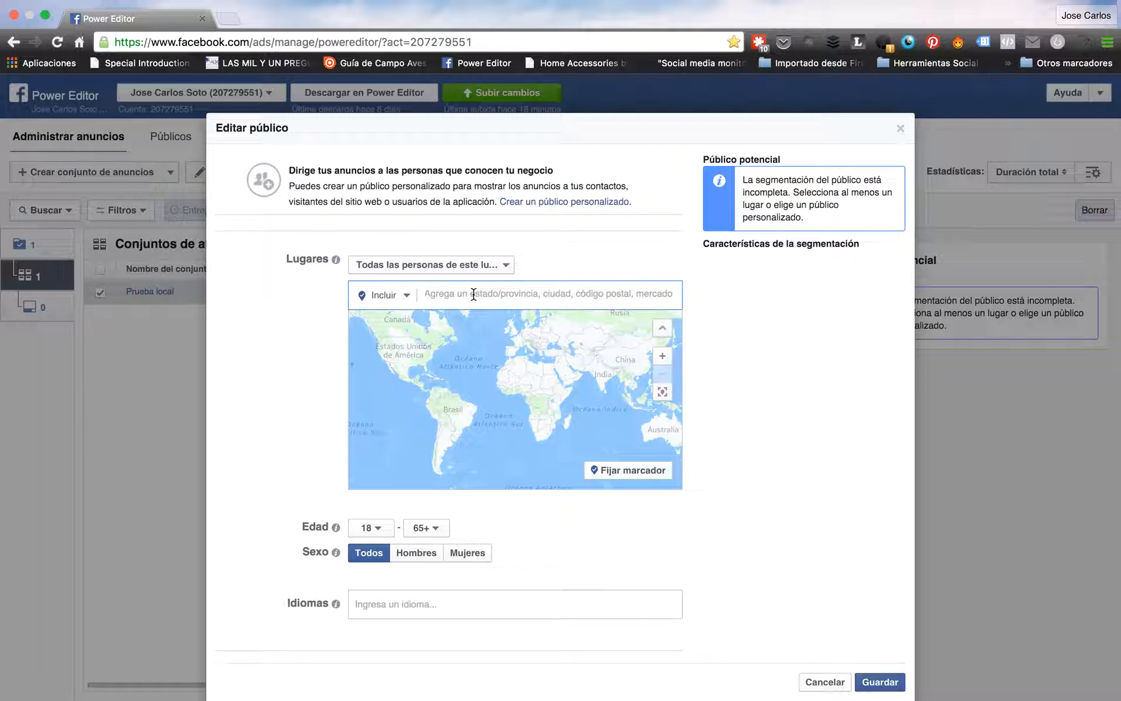
{"action": "type", "text": "28043"}
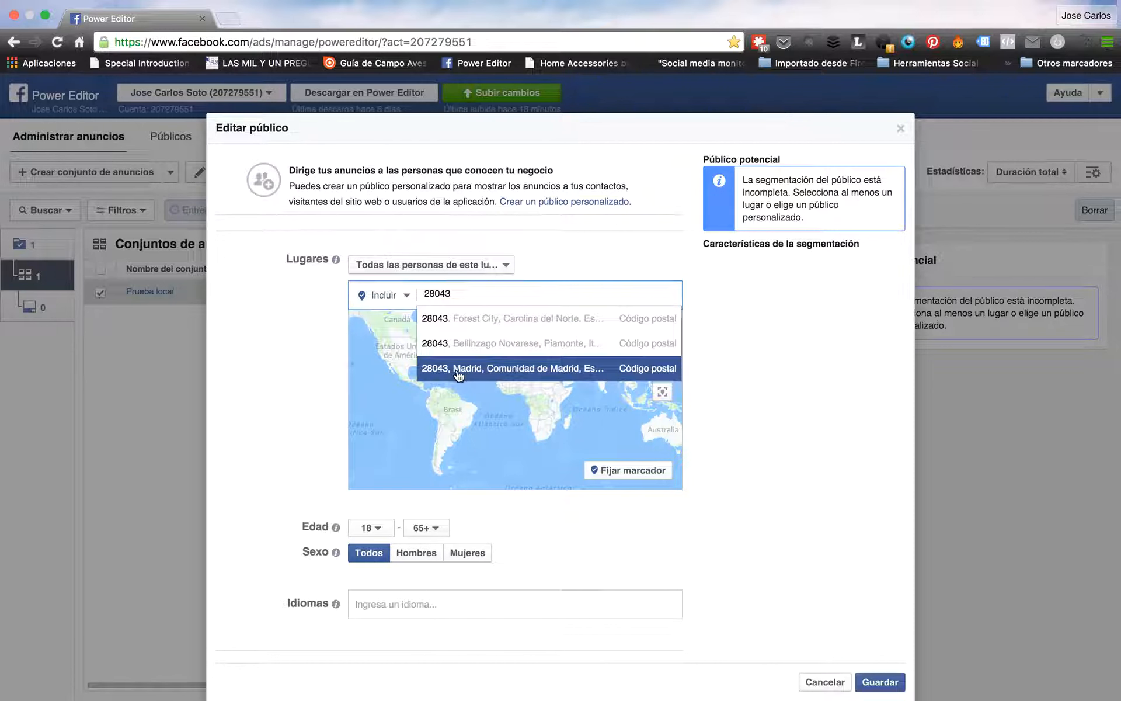
{"action": "left_click", "coordinate": [528, 368]}
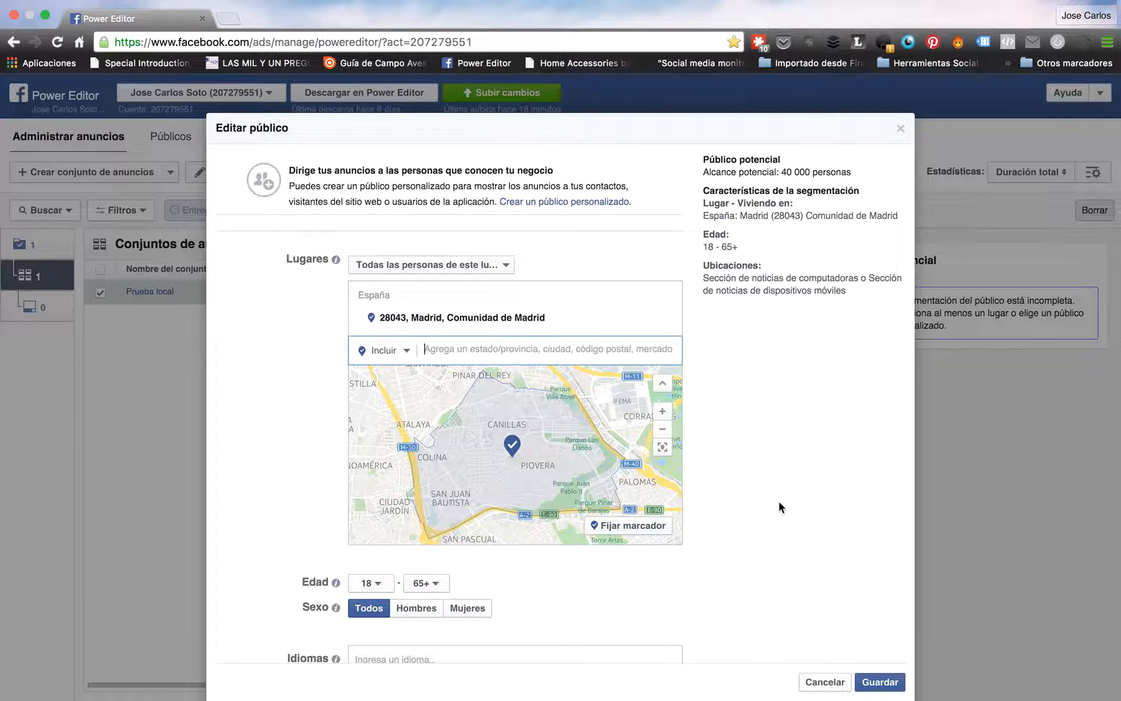
Leave Conexiones unset and save the audience, ages 18–65+
{"action": "scroll", "coordinate": [783, 514], "scroll_direction": "down", "scroll_amount": 5}
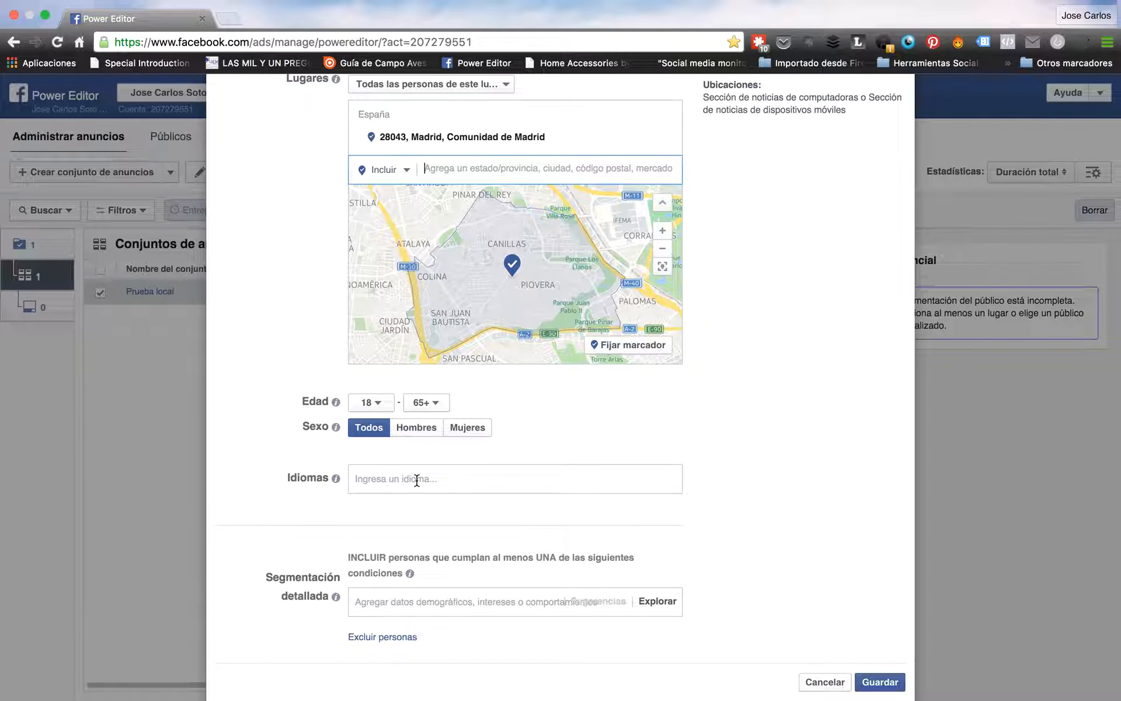
{"action": "scroll", "coordinate": [766, 491], "scroll_direction": "down", "scroll_amount": 3}
{"action": "scroll", "coordinate": [767, 490], "scroll_direction": "down", "scroll_amount": 1}
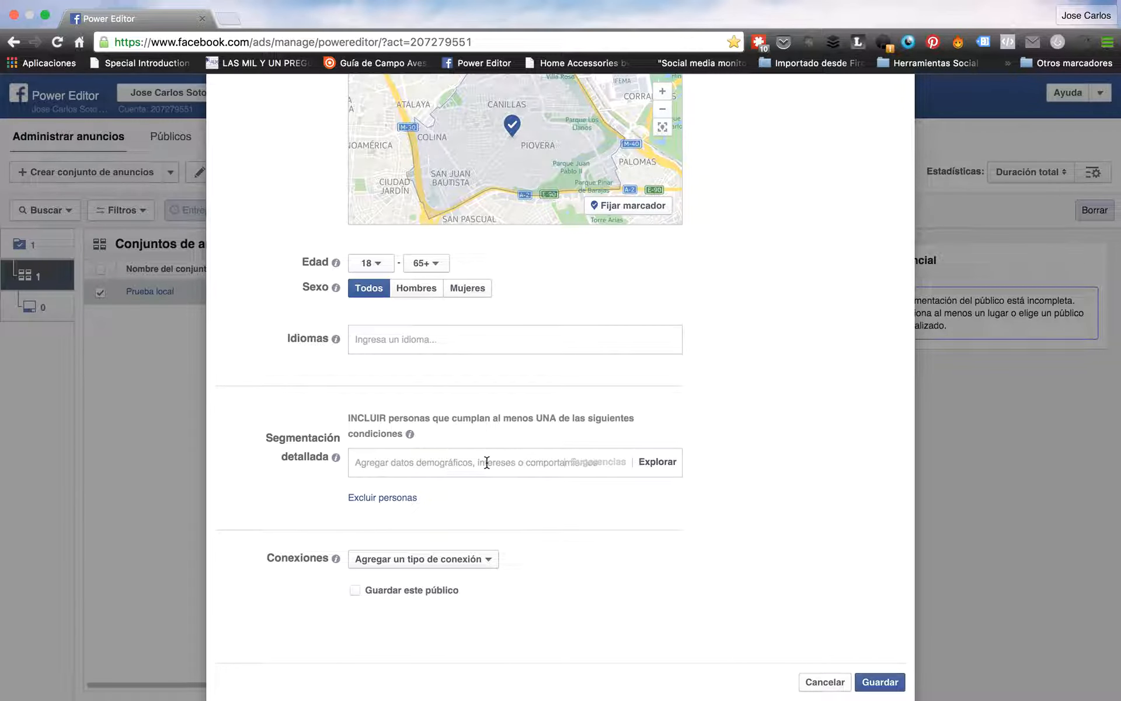
{"action": "scroll", "coordinate": [479, 489], "scroll_direction": "down", "scroll_amount": 2}
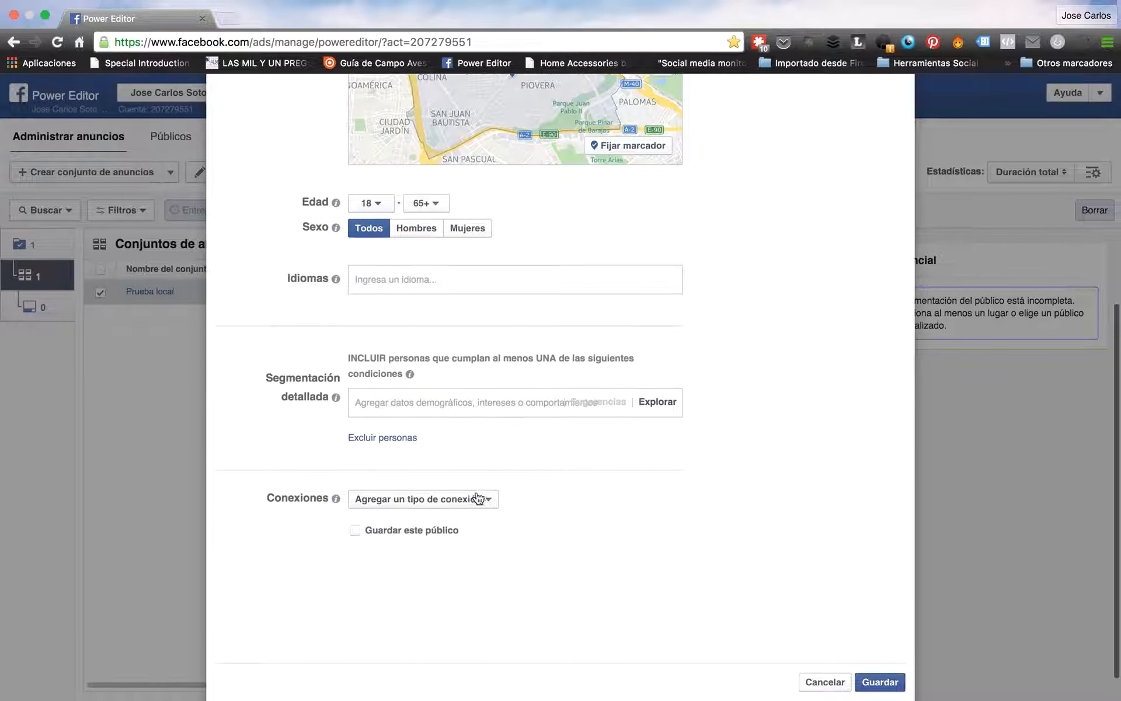
{"action": "left_click", "coordinate": [476, 500]}
{"action": "mouse_move", "coordinate": [464, 523]}
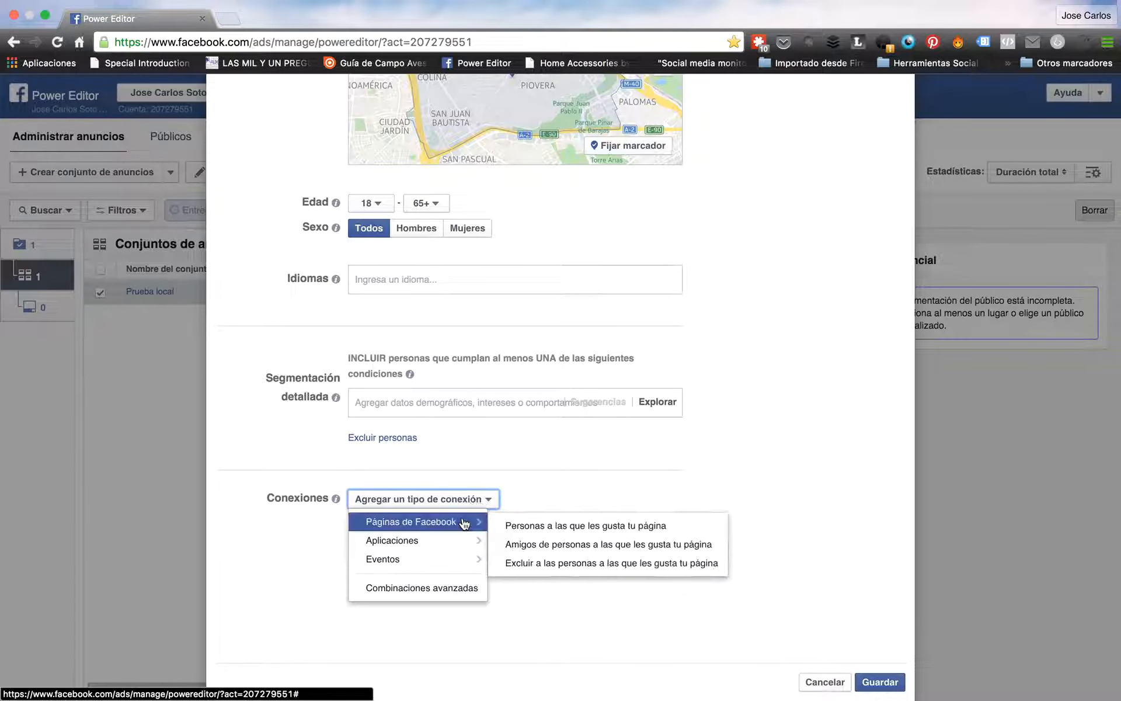
{"action": "left_click", "coordinate": [578, 472]}
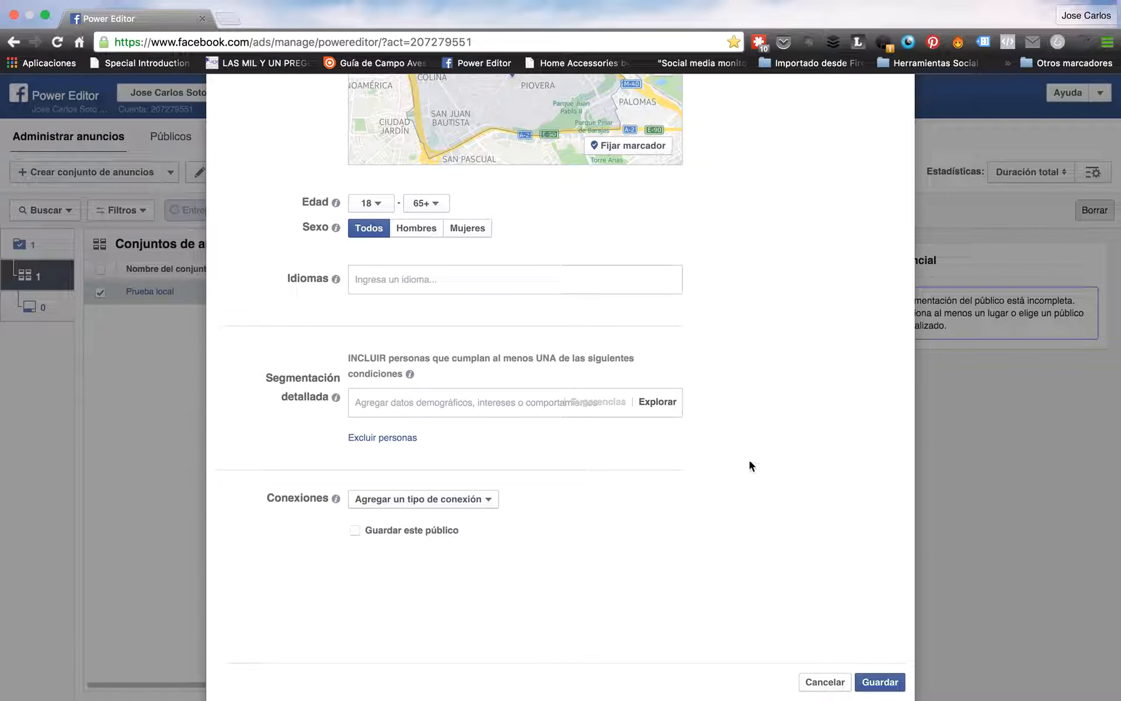
{"action": "scroll", "coordinate": [757, 471], "scroll_direction": "up", "scroll_amount": 7}
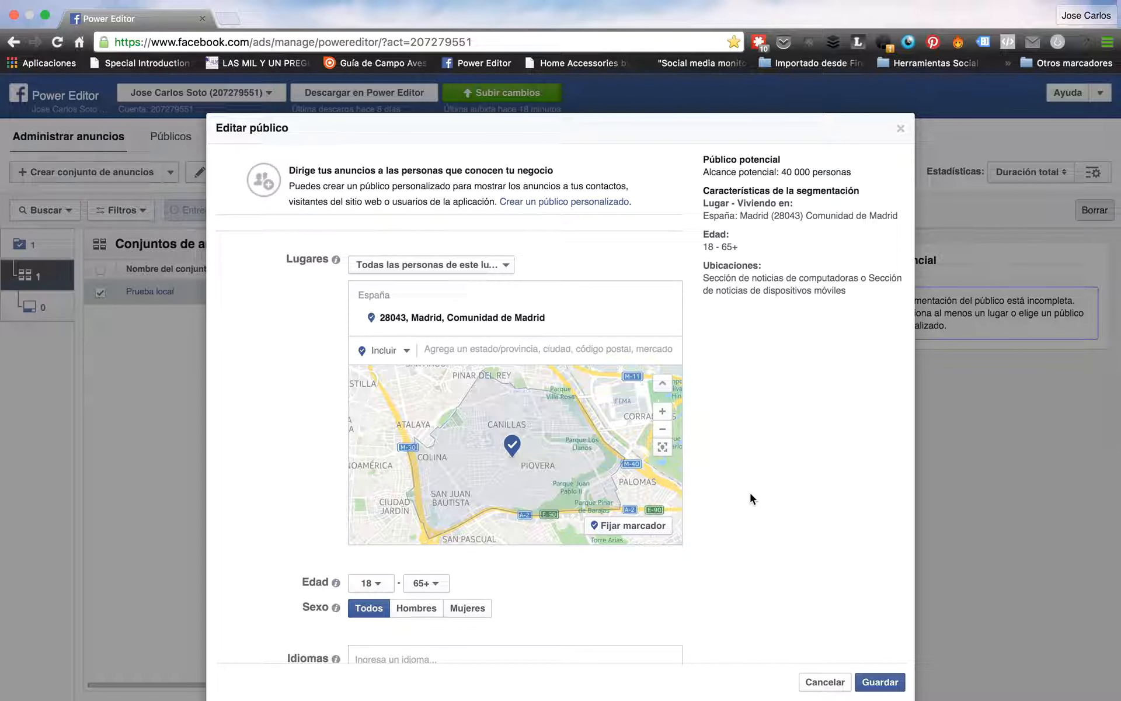
{"action": "scroll", "coordinate": [746, 479], "scroll_direction": "down", "scroll_amount": 5}
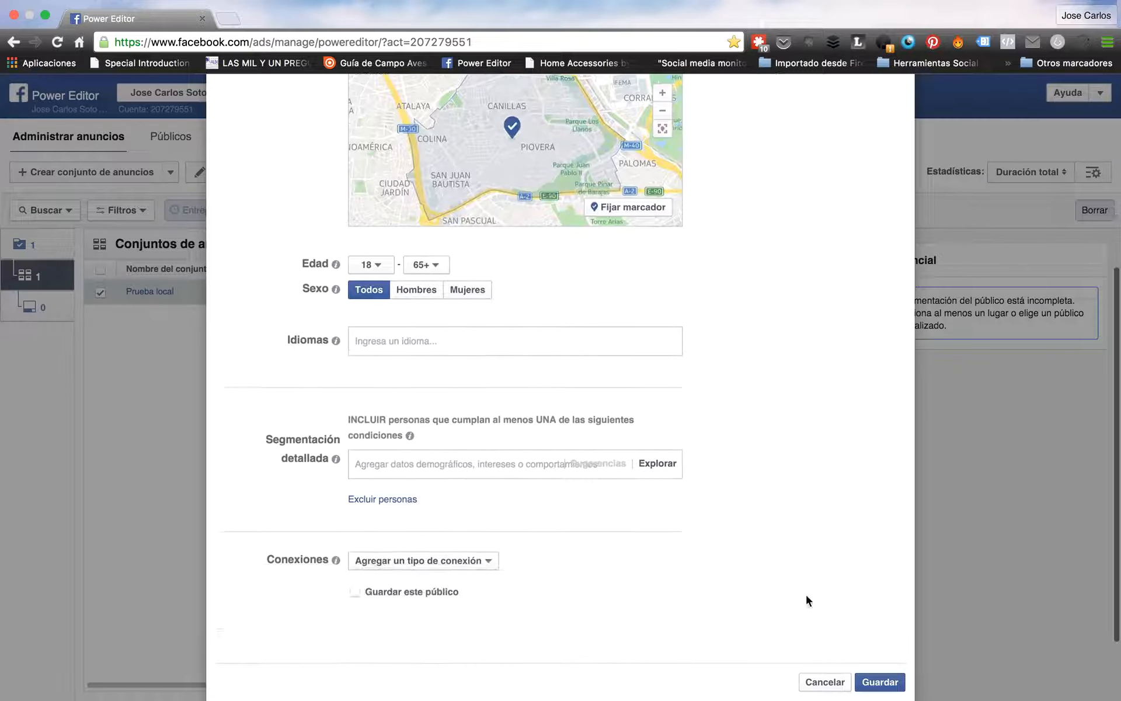
{"action": "left_click", "coordinate": [878, 682]}
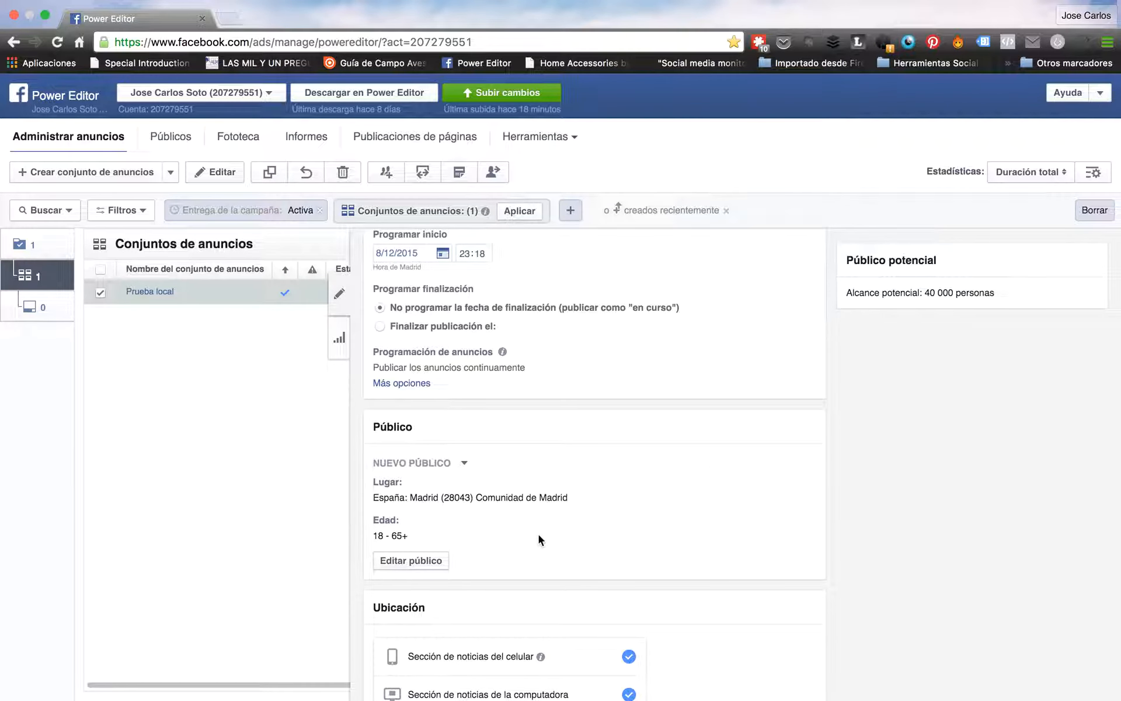
{"action": "scroll", "coordinate": [541, 541], "scroll_direction": "down", "scroll_amount": 4}
{"action": "left_click", "coordinate": [454, 426]}
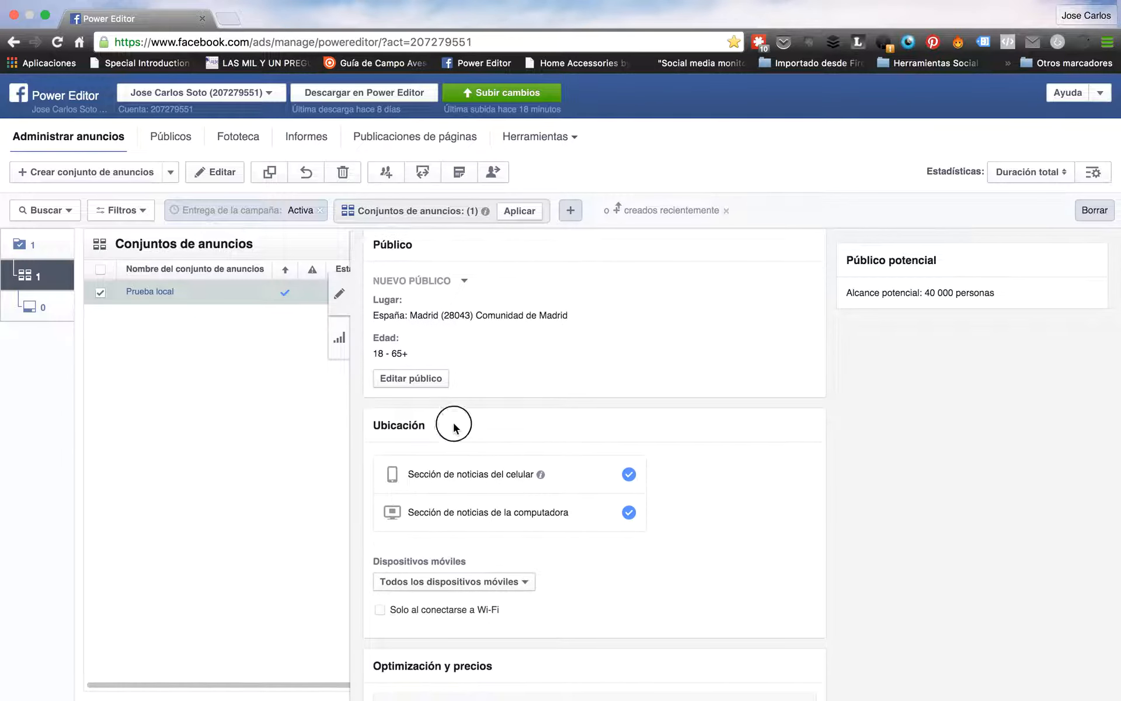
{"action": "mouse_move", "coordinate": [540, 475]}
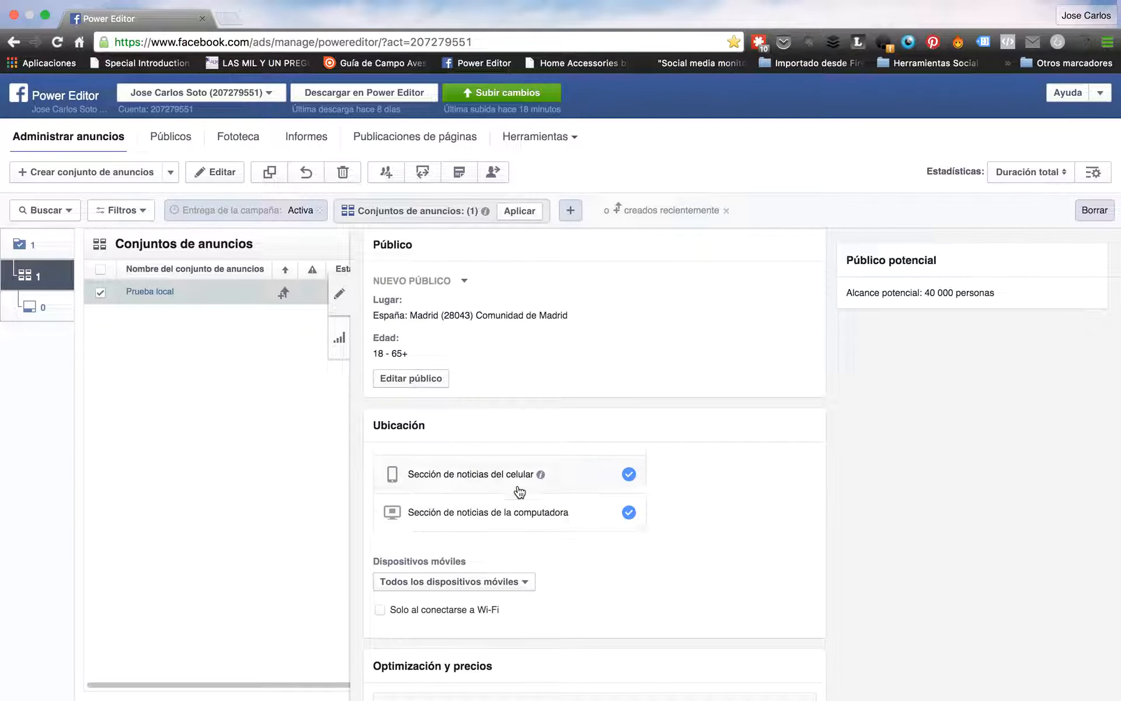
{"action": "scroll", "coordinate": [740, 554], "scroll_direction": "down", "scroll_amount": 5}
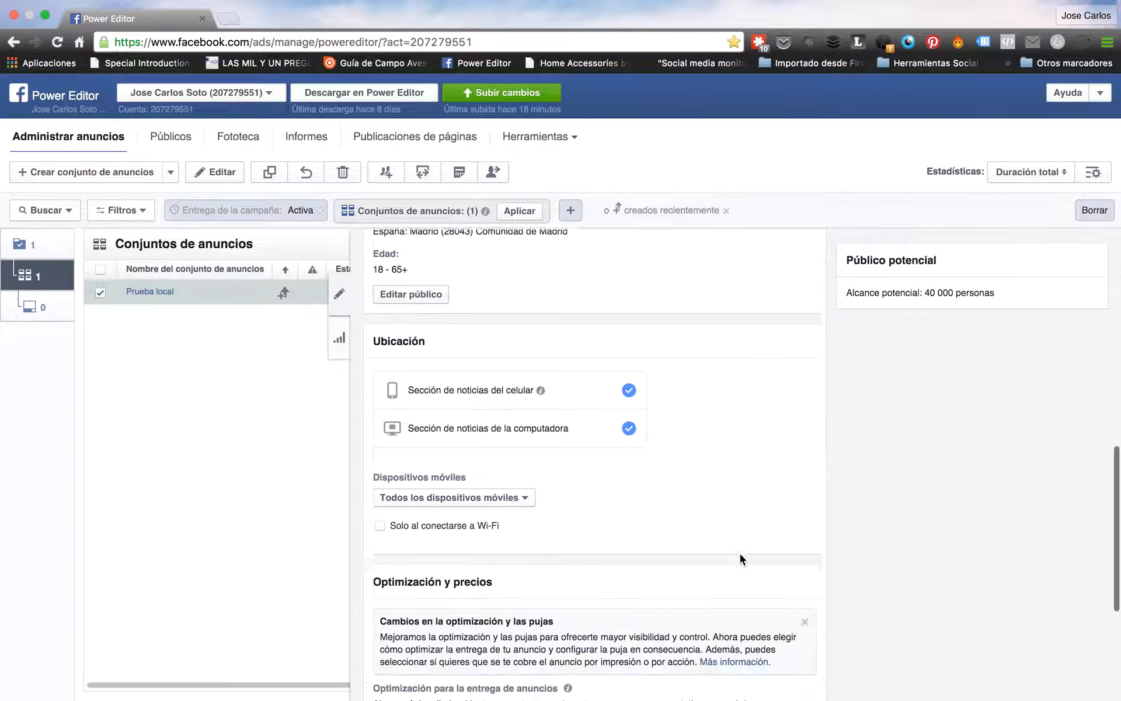
{"action": "left_click", "coordinate": [507, 451]}
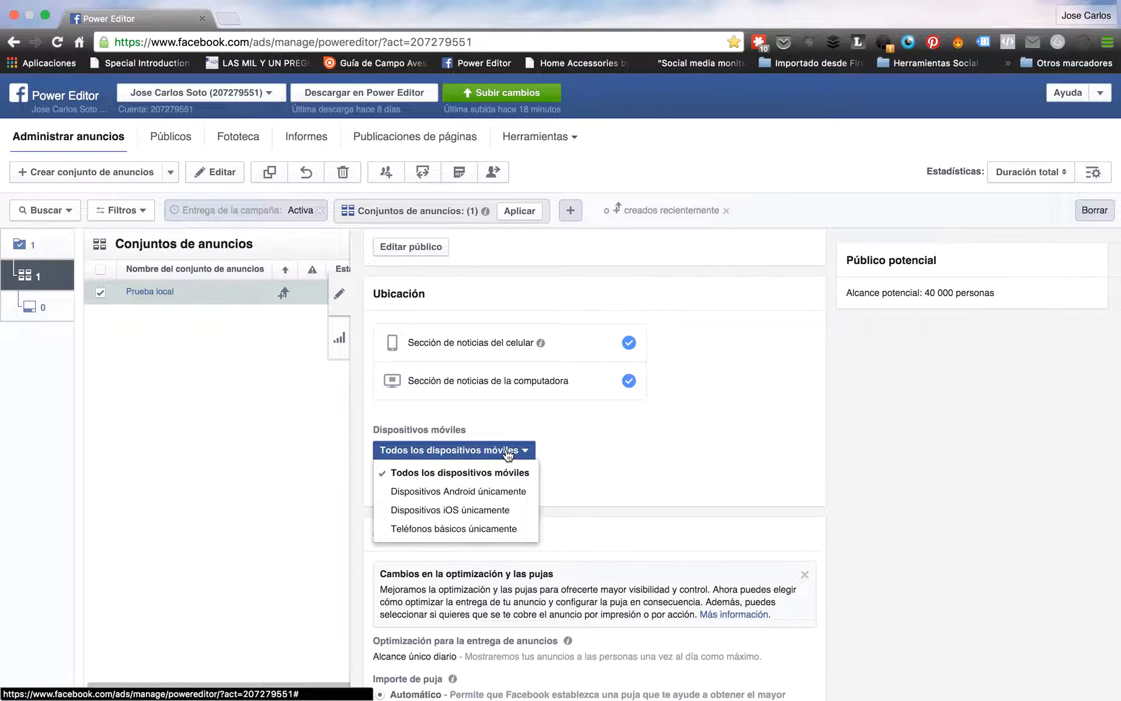
{"action": "left_click", "coordinate": [581, 447]}
{"action": "scroll", "coordinate": [448, 485], "scroll_direction": "down", "scroll_amount": 6}
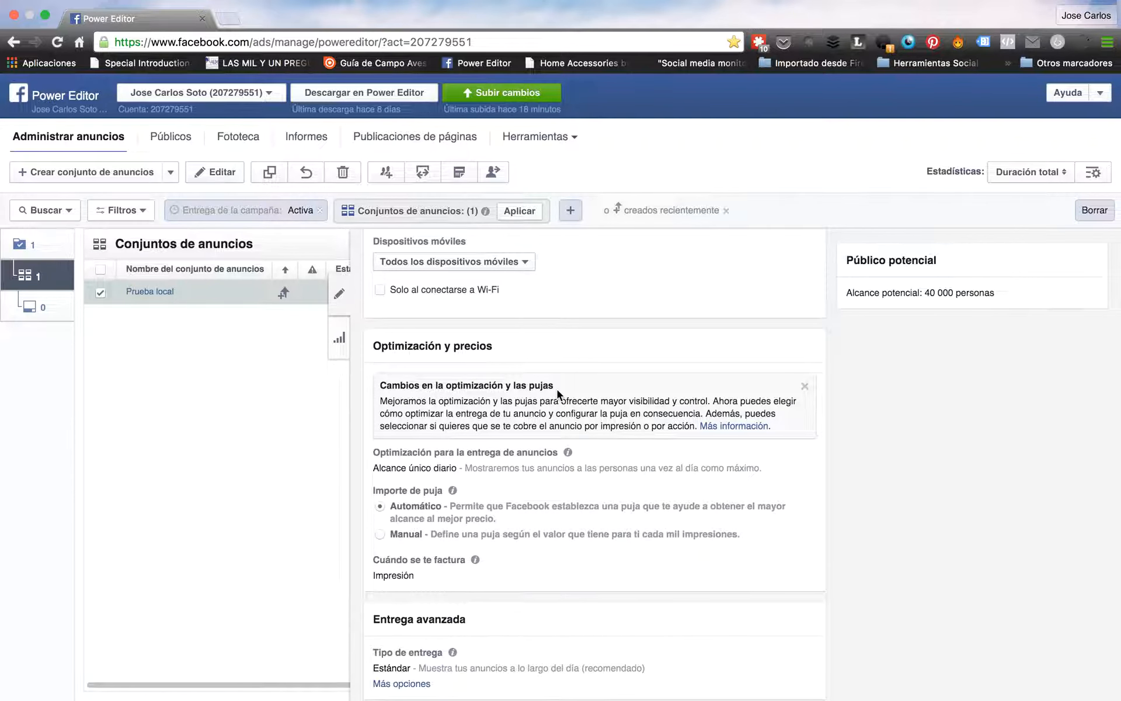
{"action": "scroll", "coordinate": [557, 389], "scroll_direction": "down", "scroll_amount": 1}
{"action": "mouse_move", "coordinate": [421, 481]}
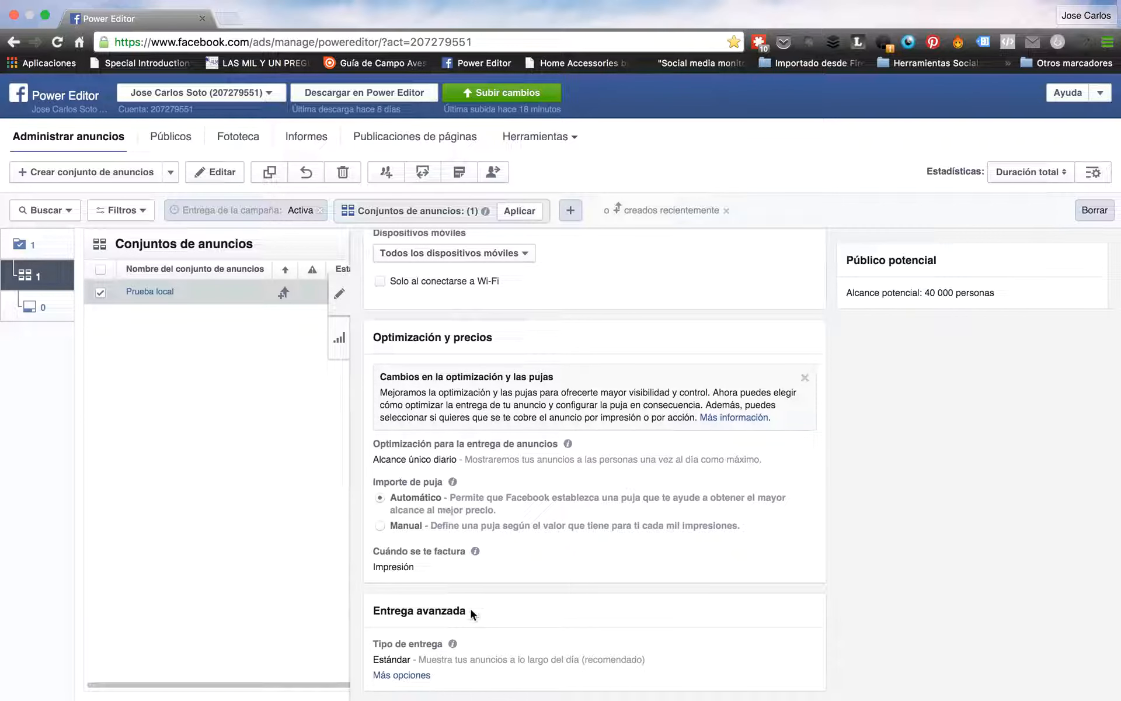
{"action": "scroll", "coordinate": [545, 592], "scroll_direction": "up", "scroll_amount": 15}
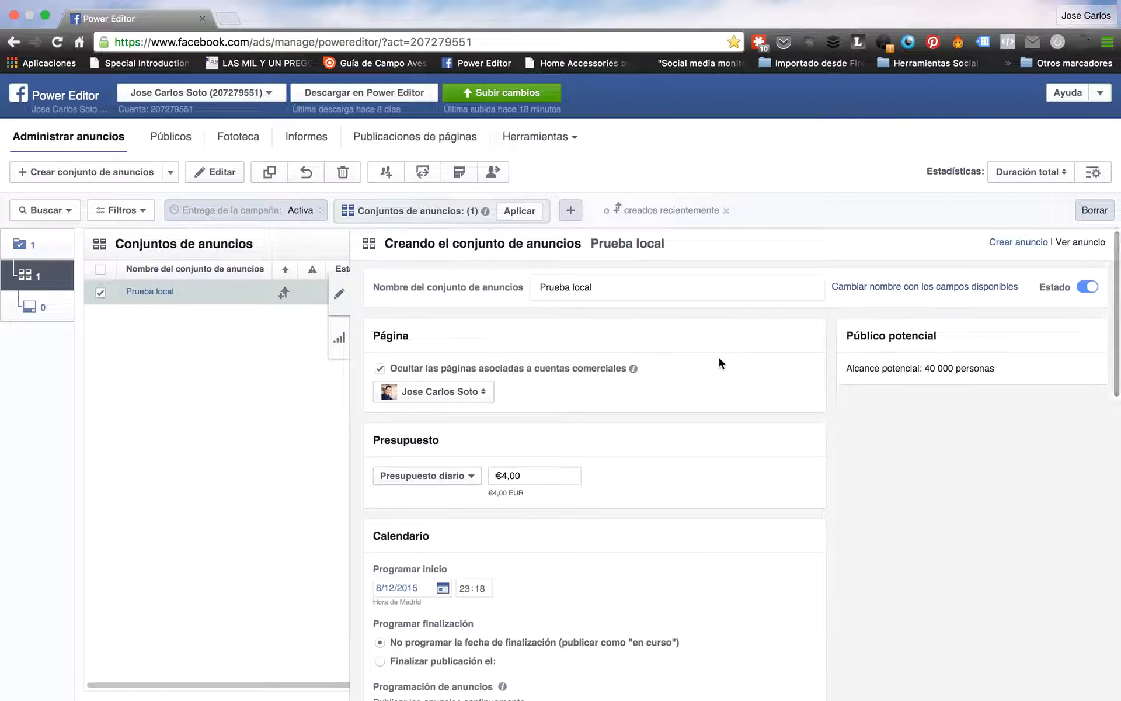
Create the ad 'Prueba local 01' under the existing Prueba local campaign and ad set
{"action": "left_click", "coordinate": [1018, 245]}
{"action": "left_click", "coordinate": [489, 543]}
{"action": "type", "text": "Prueba local 01"}
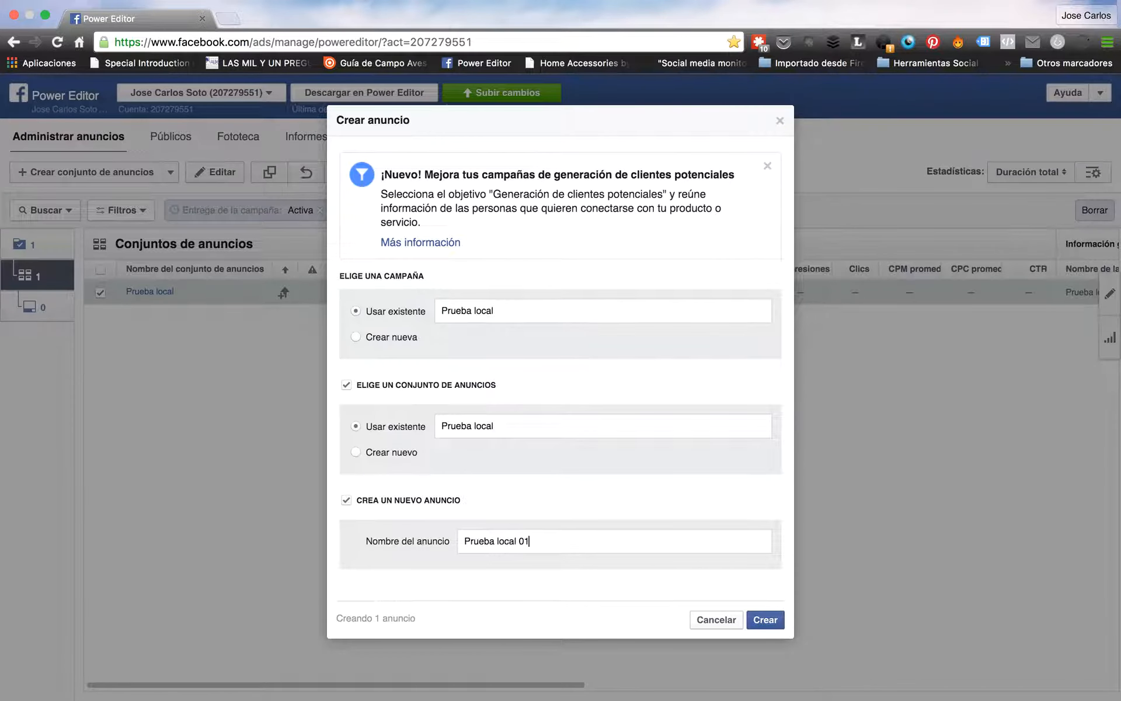
{"action": "left_click", "coordinate": [768, 621]}
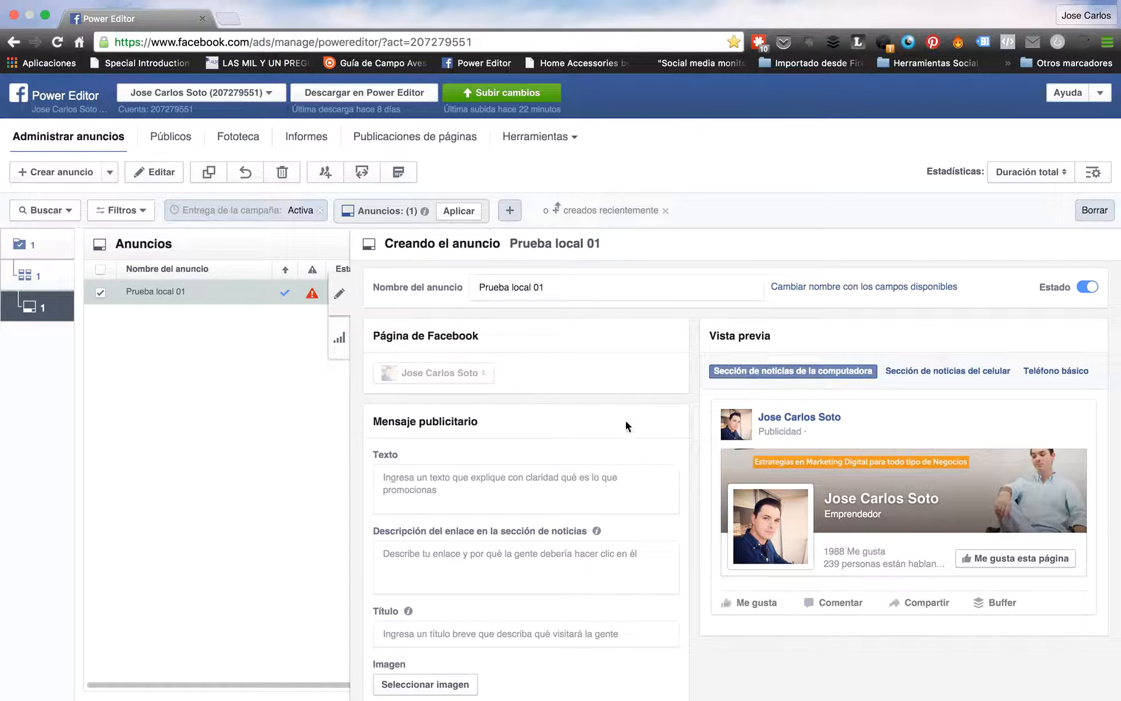
{"action": "scroll", "coordinate": [648, 432], "scroll_direction": "down", "scroll_amount": 2}
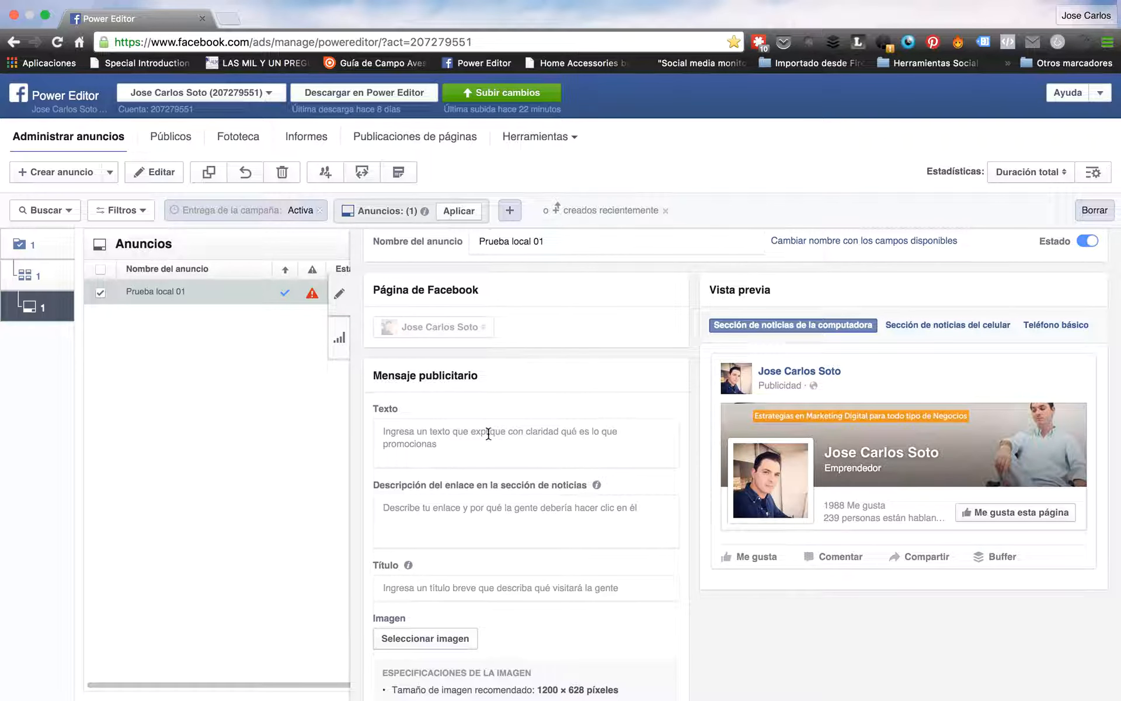
Replace the draft ad text with '25% de descuento en todo nuestro menú de carnes'
{"action": "left_click", "coordinate": [443, 435]}
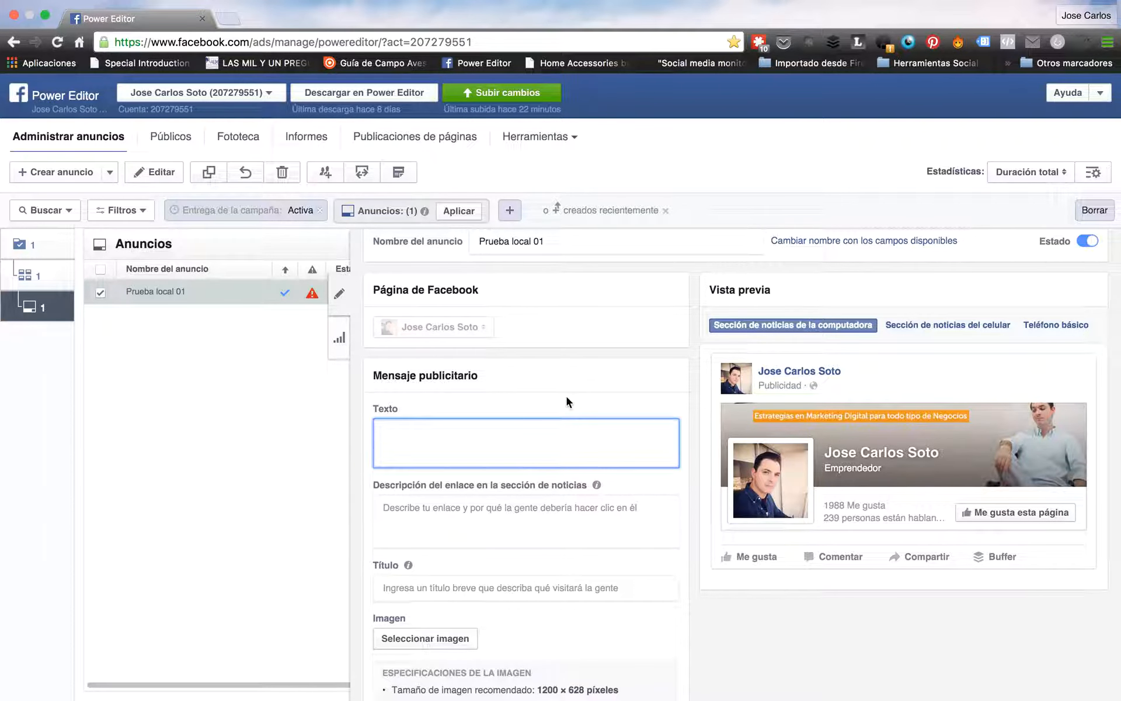
{"action": "type", "text": "La mejor carne d"}
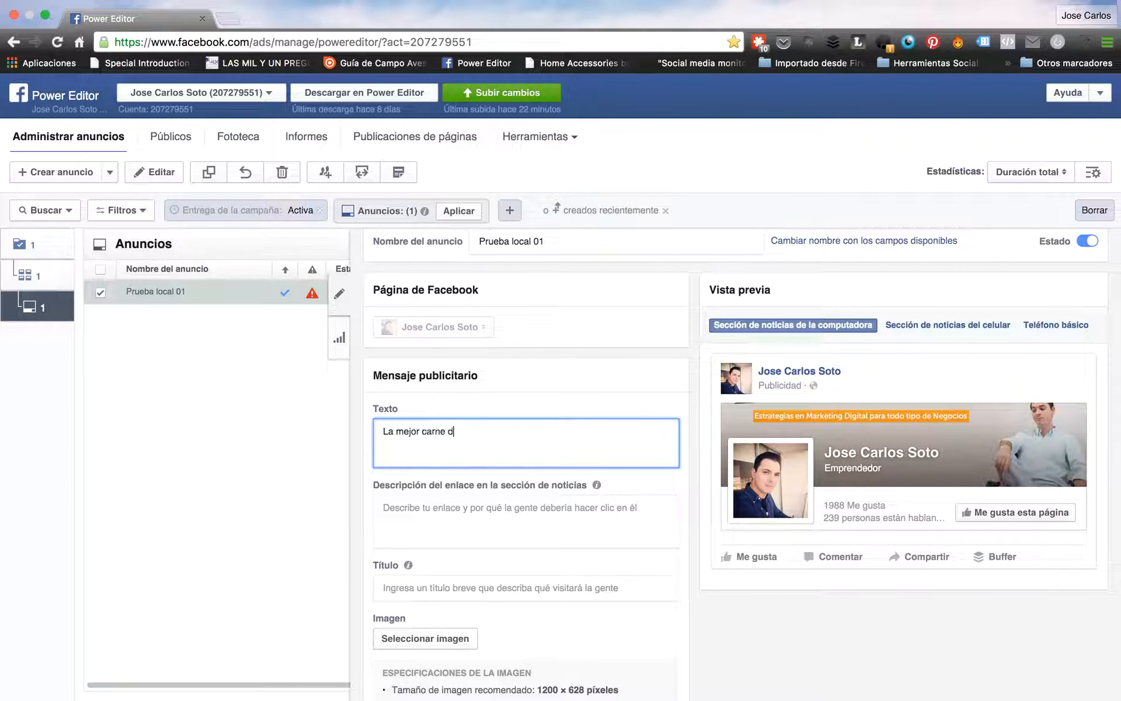
{"action": "type", "text": "e Madrid a tu ca"}
{"action": "type", "text": "cano"}
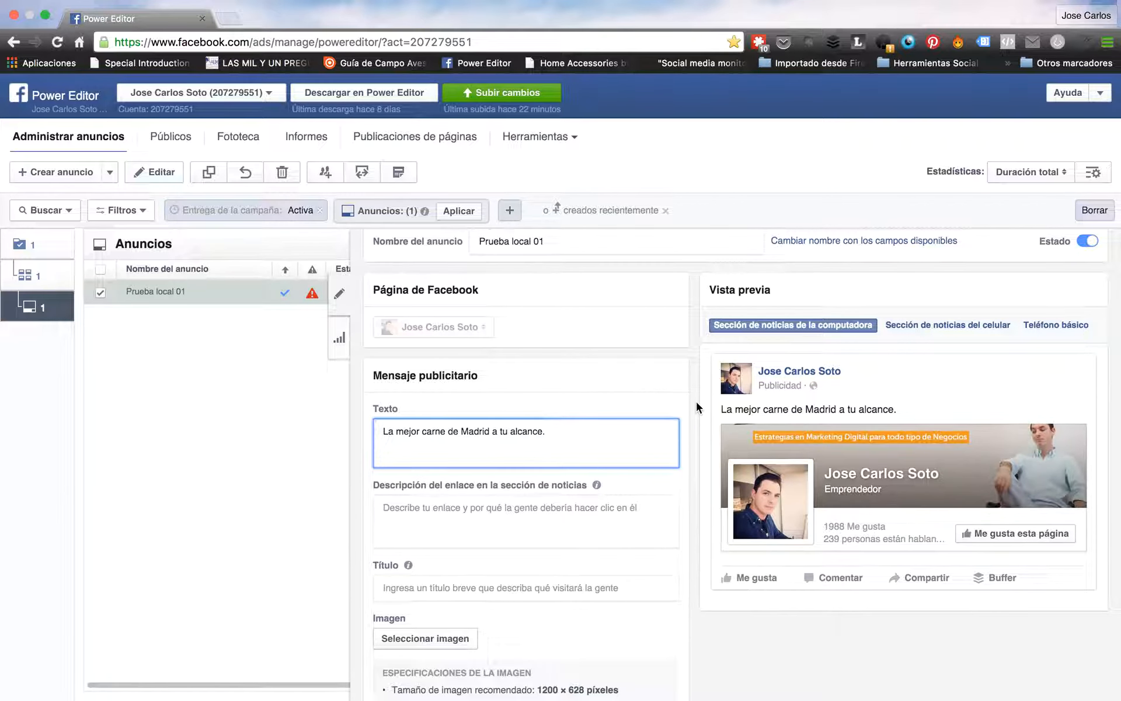
{"action": "left_click_drag", "start_coordinate": [556, 432], "coordinate": [374, 431]}
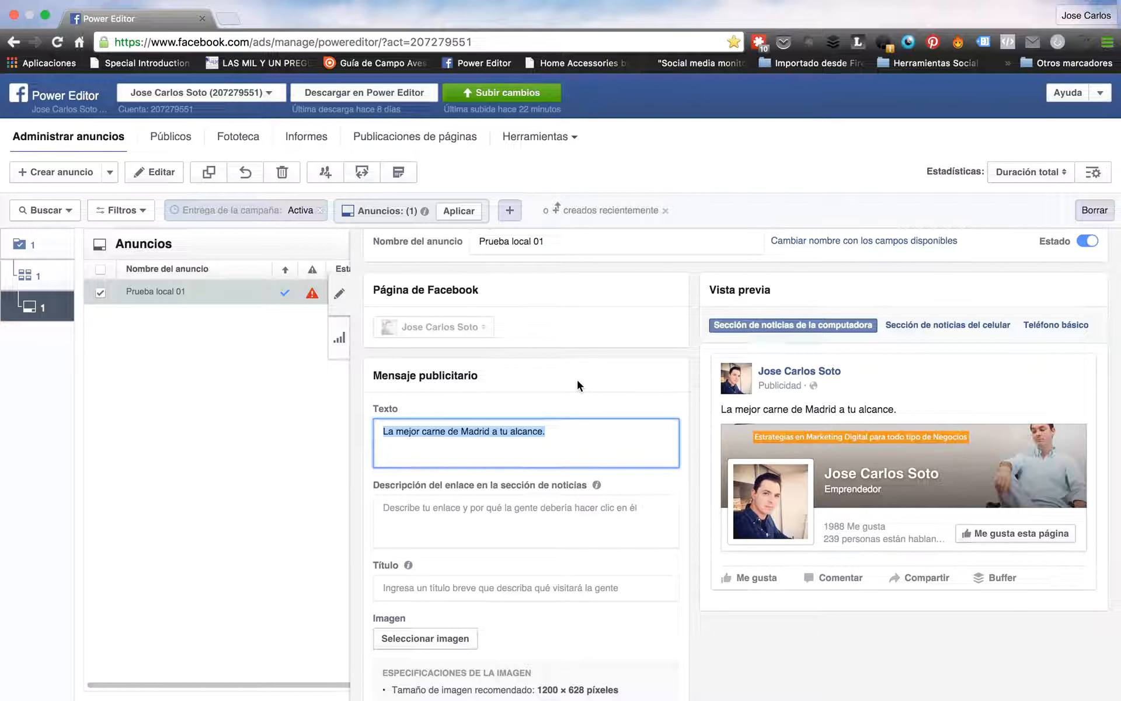
{"action": "type", "text": "25% de descuent"}
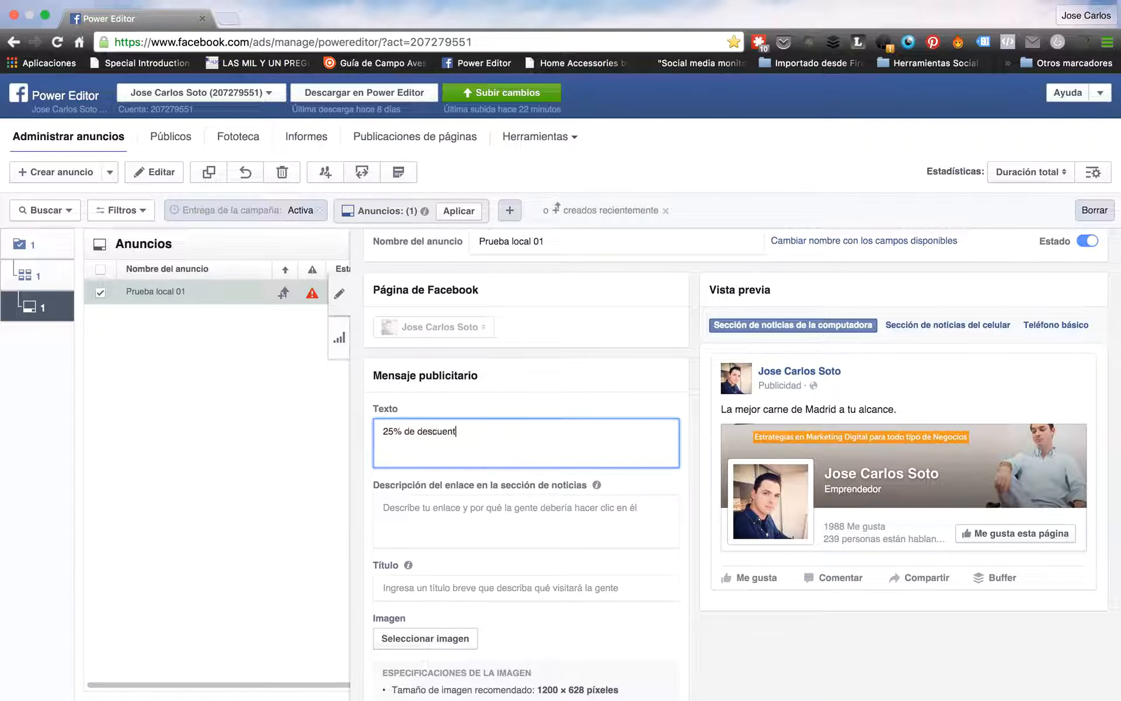
{"action": "type", "text": "o en todo nuestro menú de carnes"}
{"action": "left_click", "coordinate": [696, 392]}
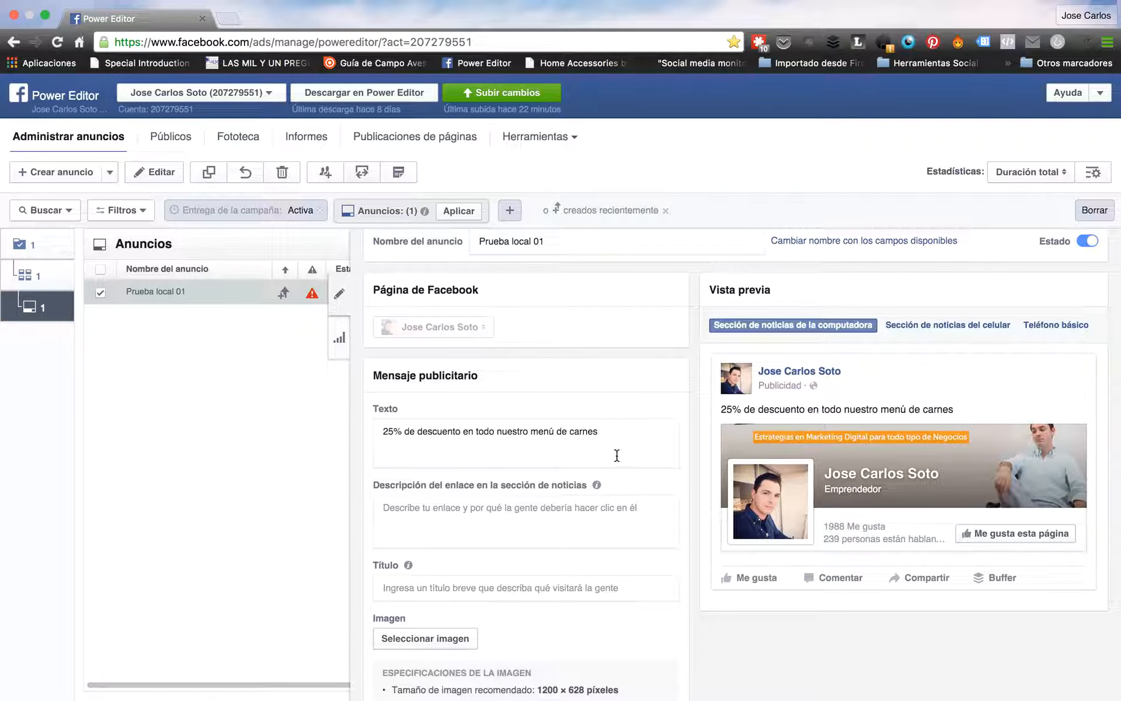
Write the link description 'El mejor restaurante de carne de Madrid. Cinco estrellas.'
{"action": "left_click", "coordinate": [418, 509]}
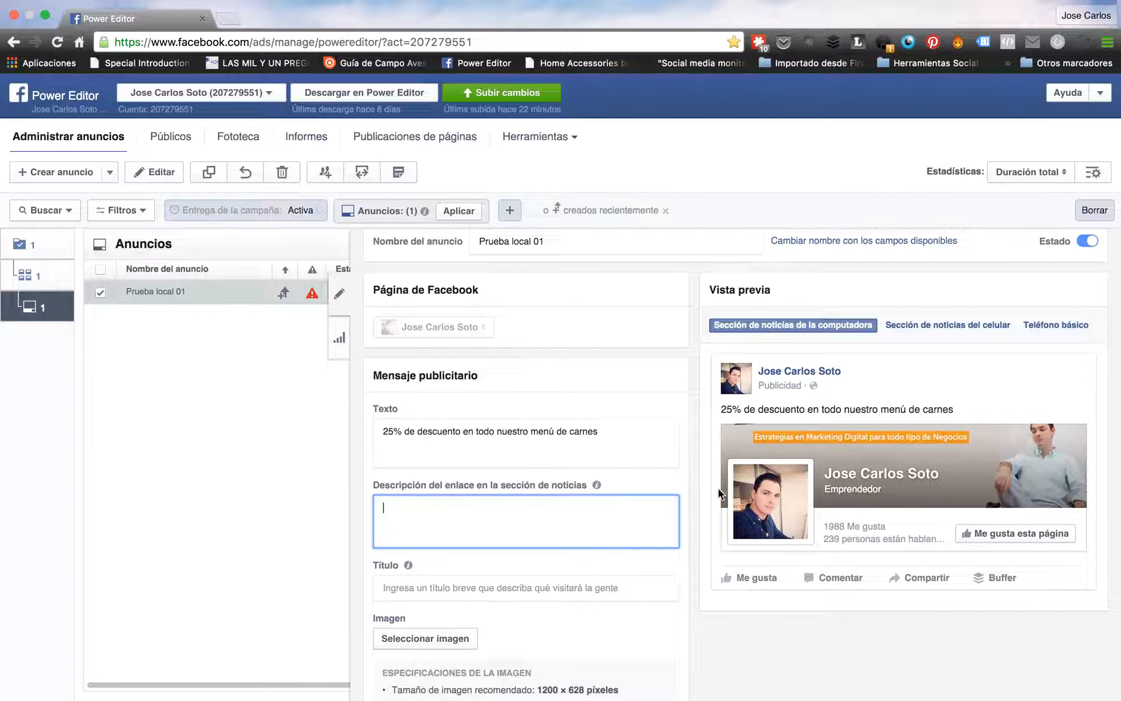
{"action": "scroll", "coordinate": [694, 501], "scroll_direction": "down", "scroll_amount": 2}
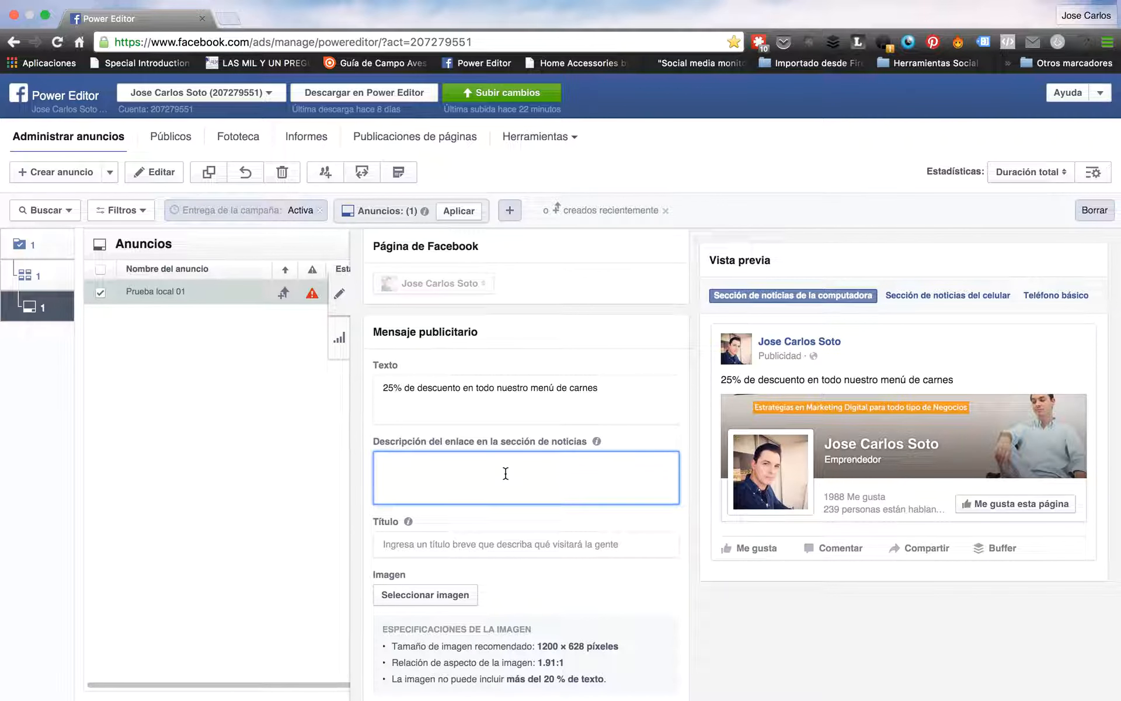
{"action": "type", "text": "Restaurante"}
{"action": "key", "text": "super+a"}
{"action": "type", "text": "El"}
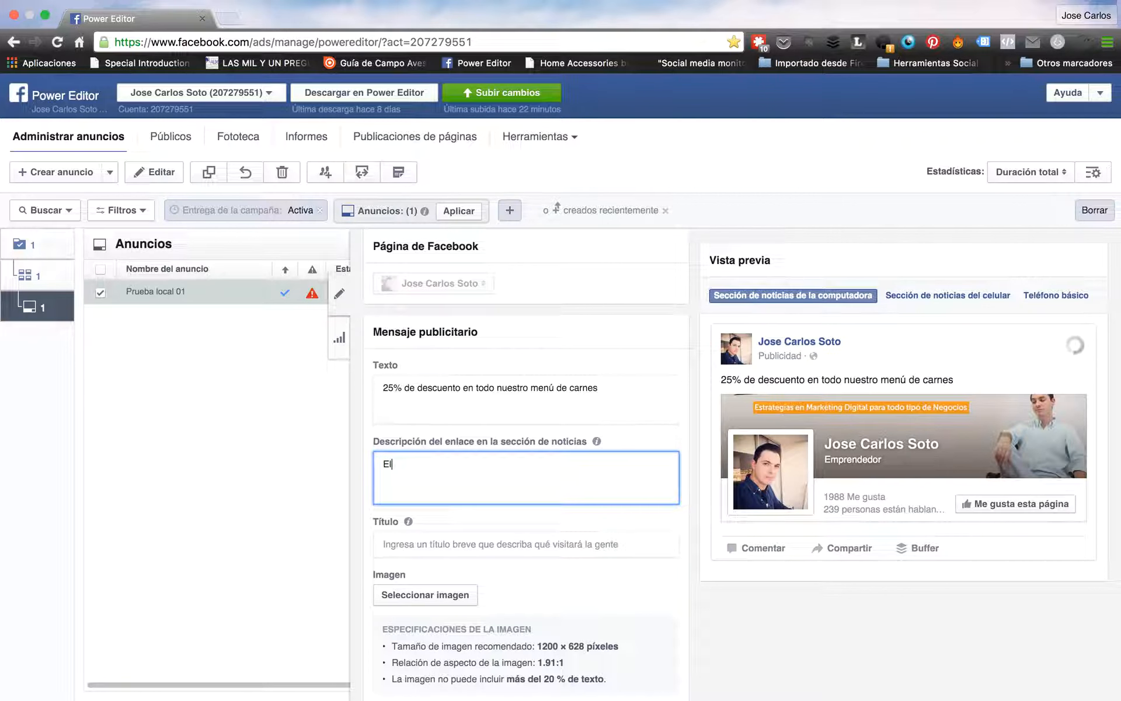
{"action": "type", "text": " mejor restauran"}
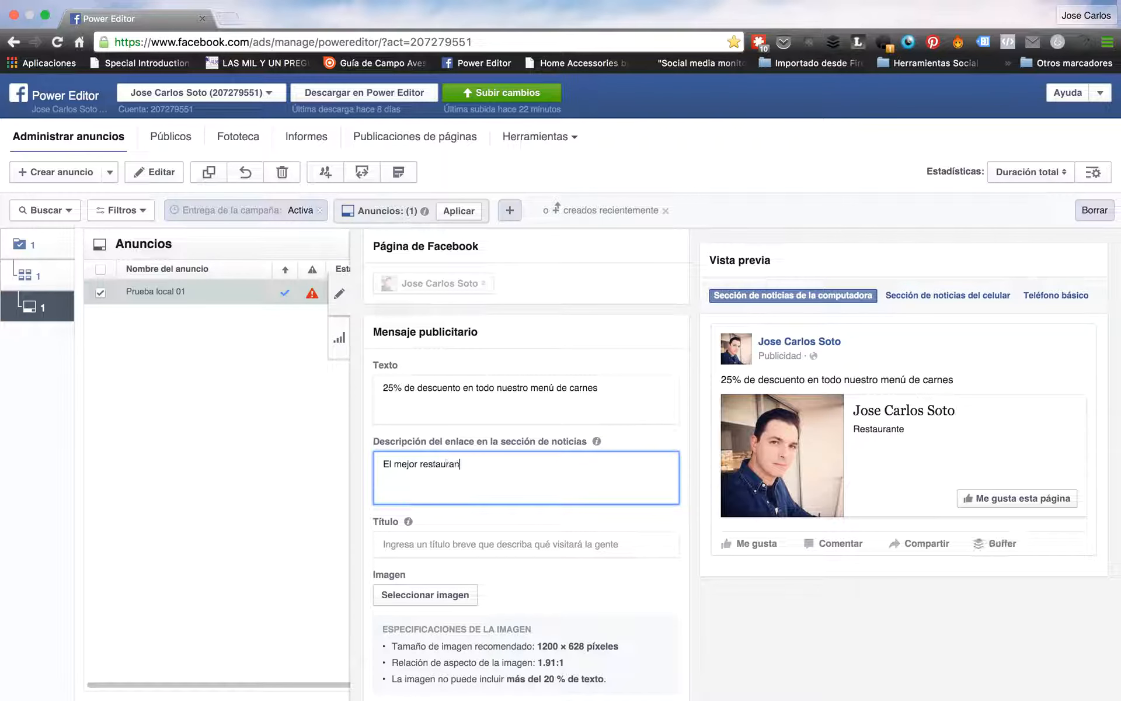
{"action": "type", "text": "te de carne de Madrid"}
{"action": "left_click", "coordinate": [696, 473]}
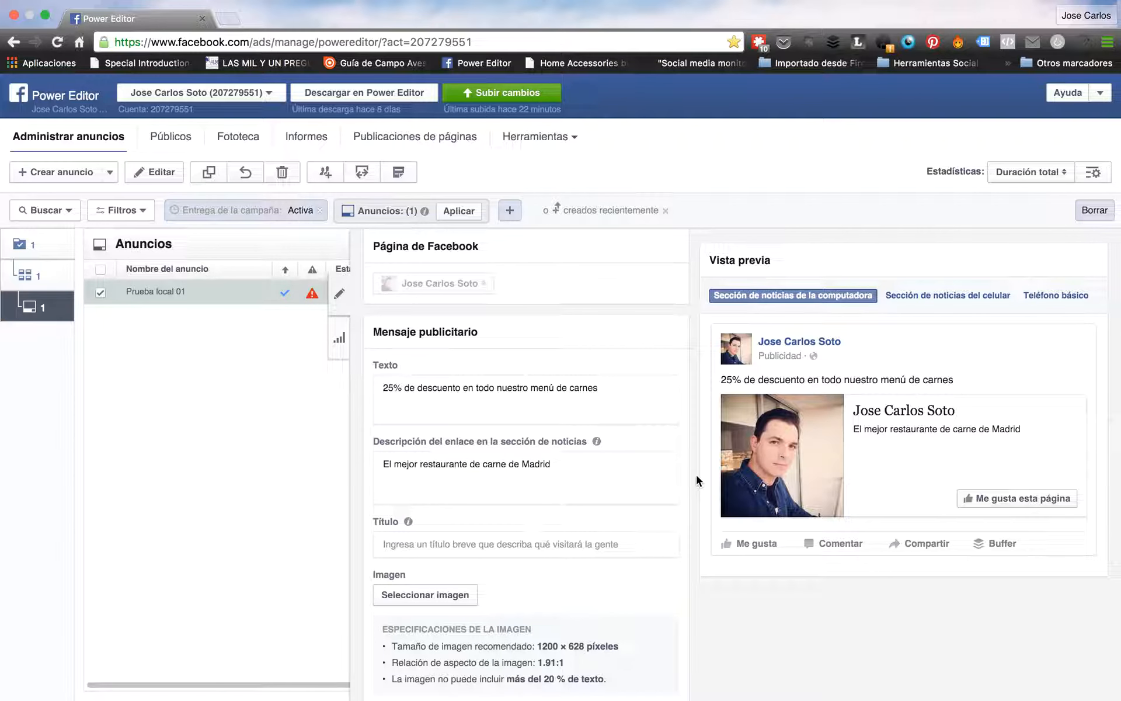
{"action": "double_click", "coordinate": [892, 428]}
{"action": "left_click", "coordinate": [605, 463]}
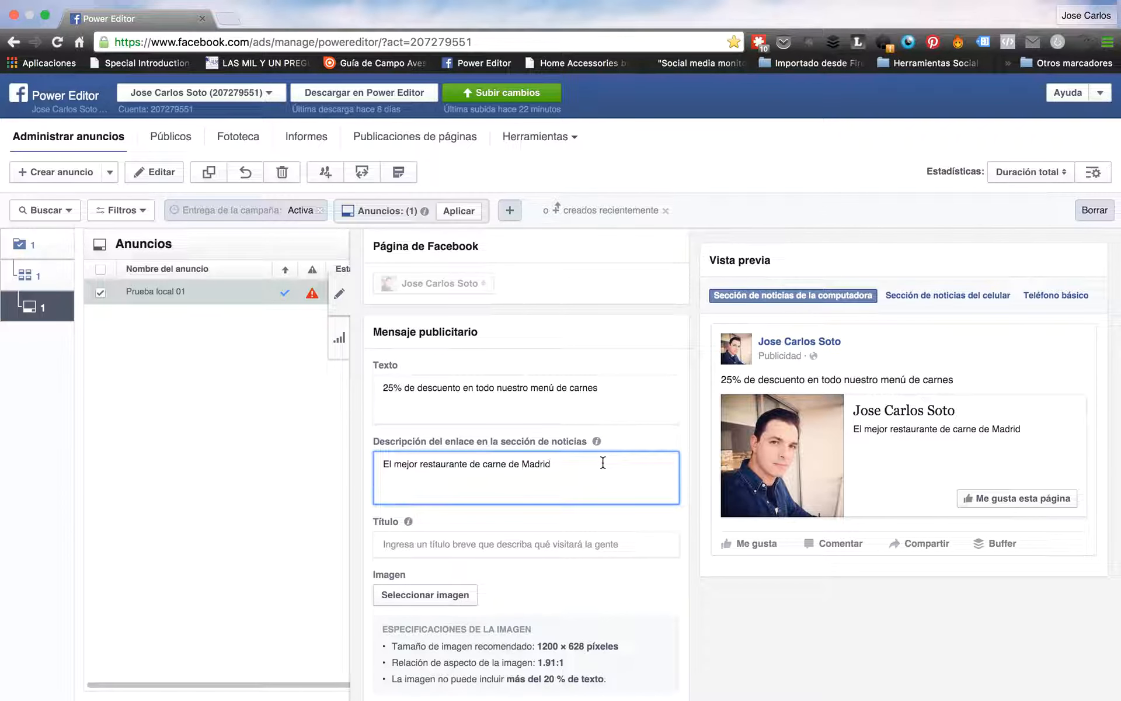
{"action": "type", "text": "."}
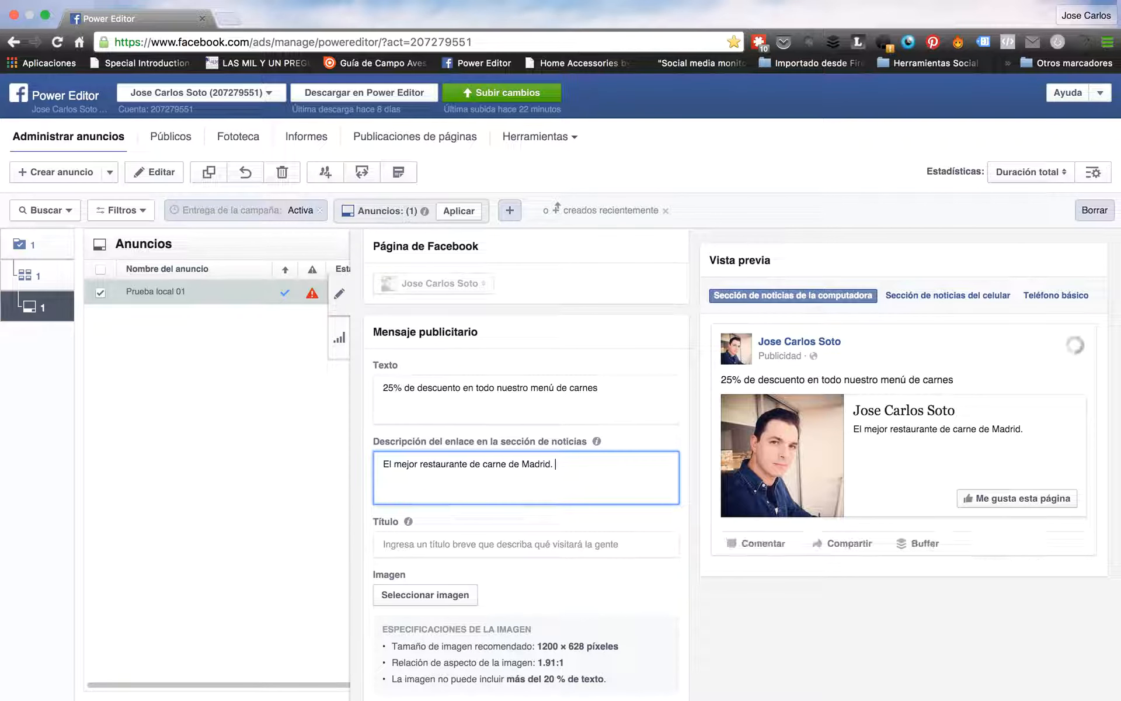
{"action": "type", "text": " Cinco estrellas."}
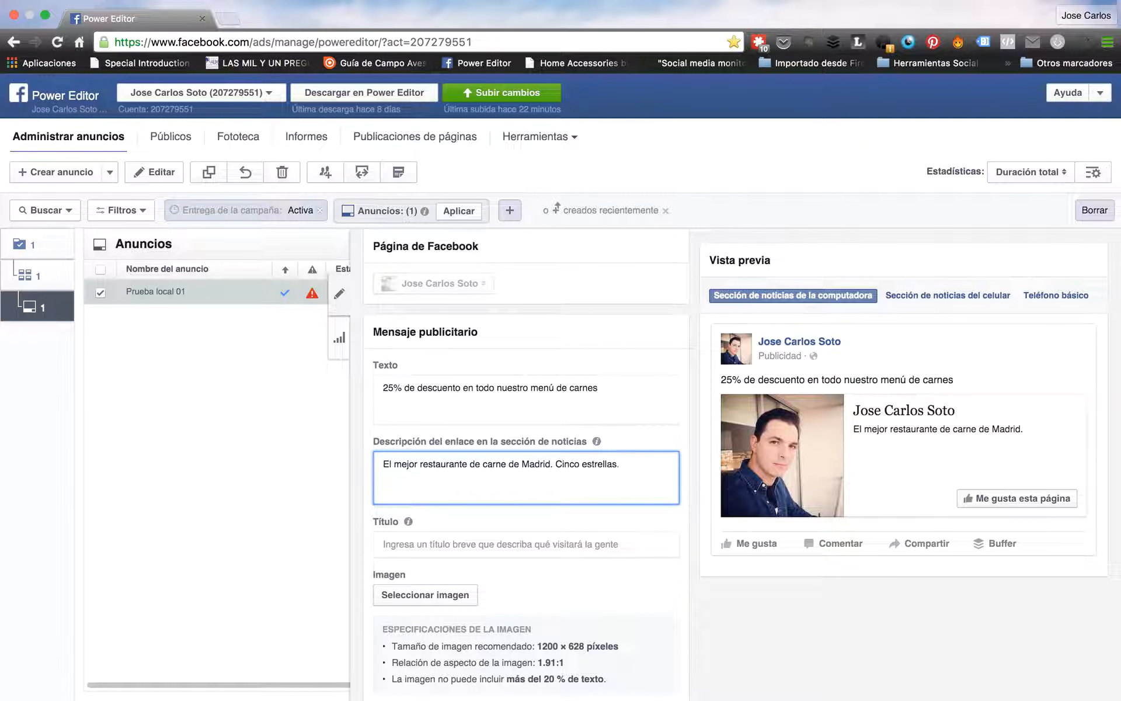
{"action": "left_click", "coordinate": [576, 543]}
{"action": "scroll", "coordinate": [639, 586], "scroll_direction": "down", "scroll_amount": 2}
Change the headline from 'La Casa de la Carne' to '¡Disfruta de un buen filete!'
{"action": "left_click", "coordinate": [567, 498]}
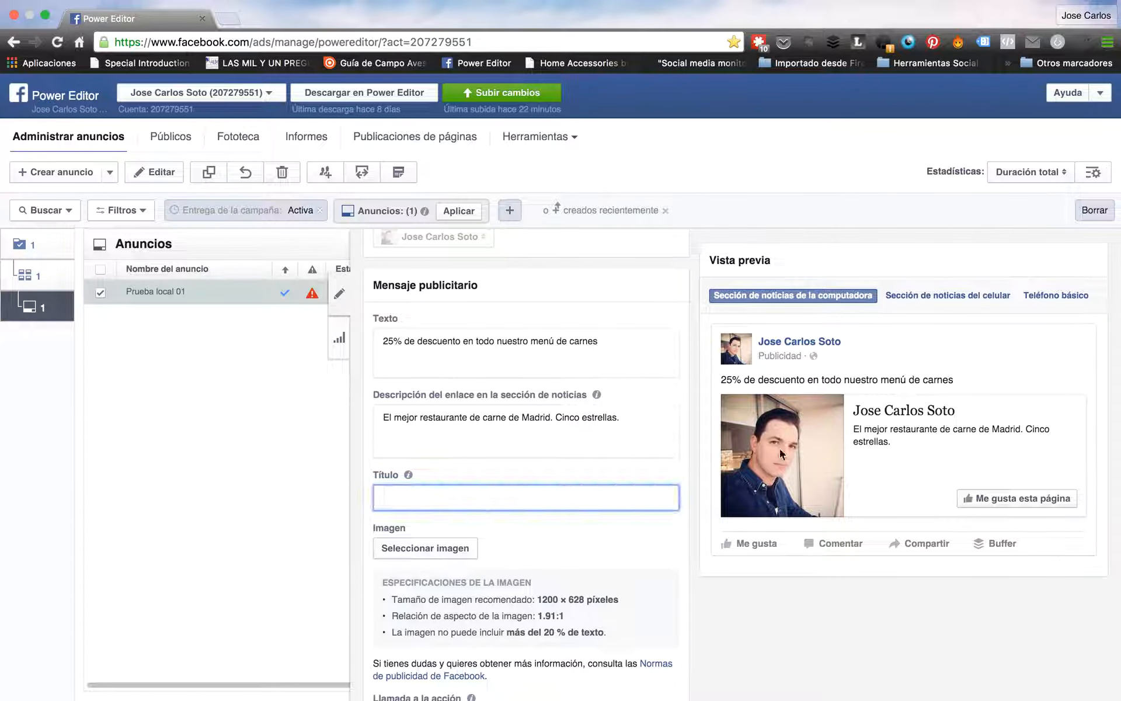
{"action": "left_click", "coordinate": [885, 410]}
{"action": "left_click", "coordinate": [486, 498]}
{"action": "type", "text": "La Casa de la Carne"}
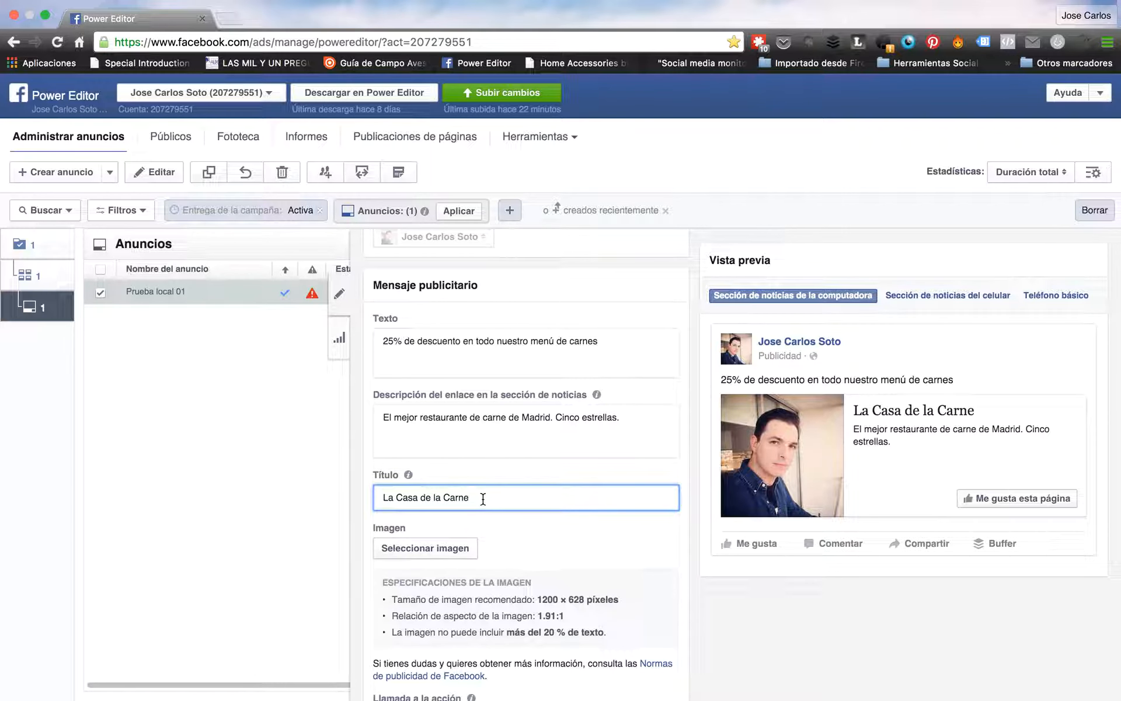
{"action": "left_click_drag", "start_coordinate": [484, 499], "coordinate": [376, 495]}
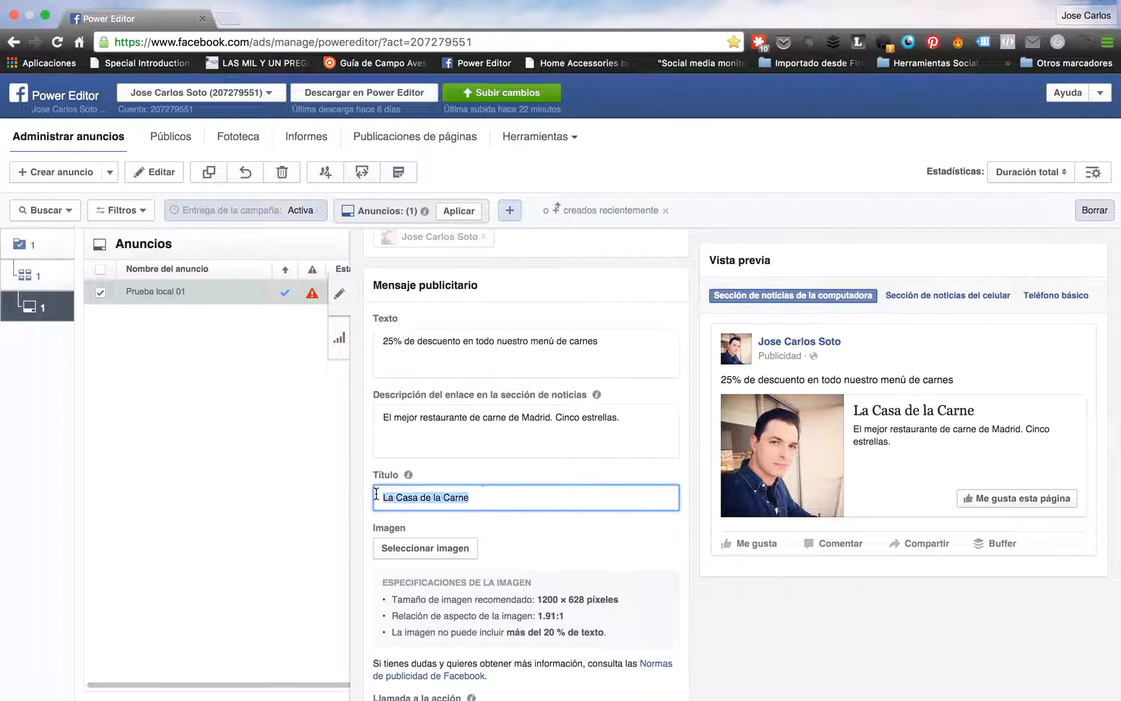
{"action": "type", "text": "¡D"}
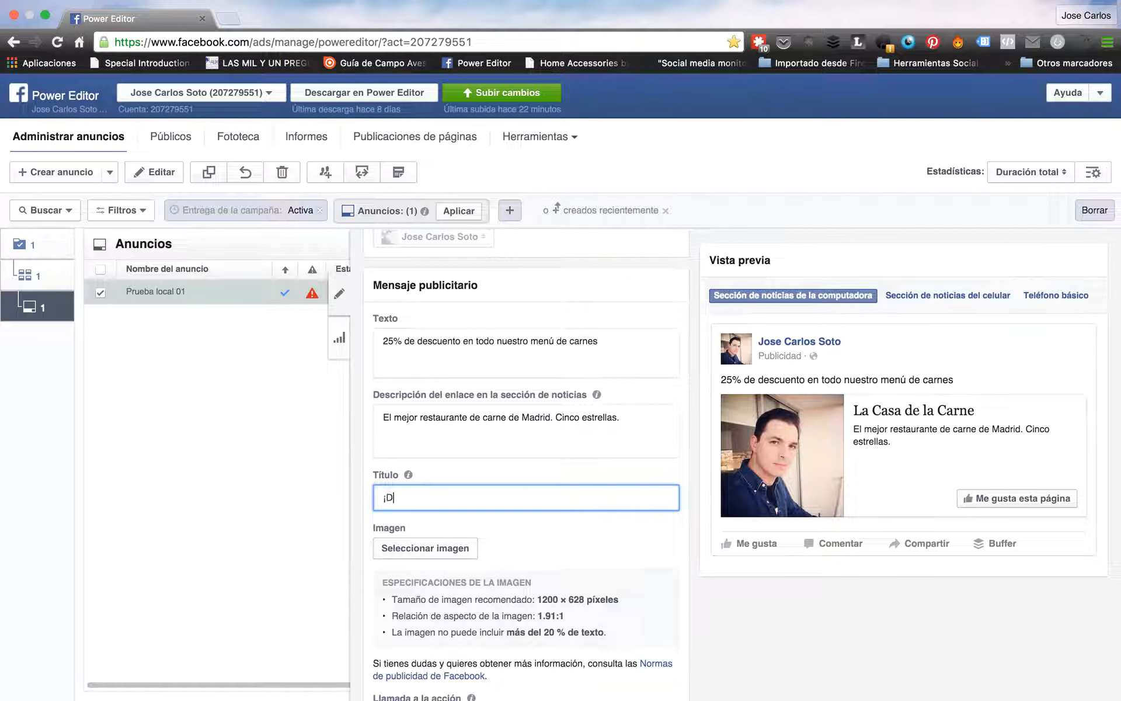
{"action": "type", "text": "isfruta de un buen filete!"}
{"action": "left_click", "coordinate": [696, 513]}
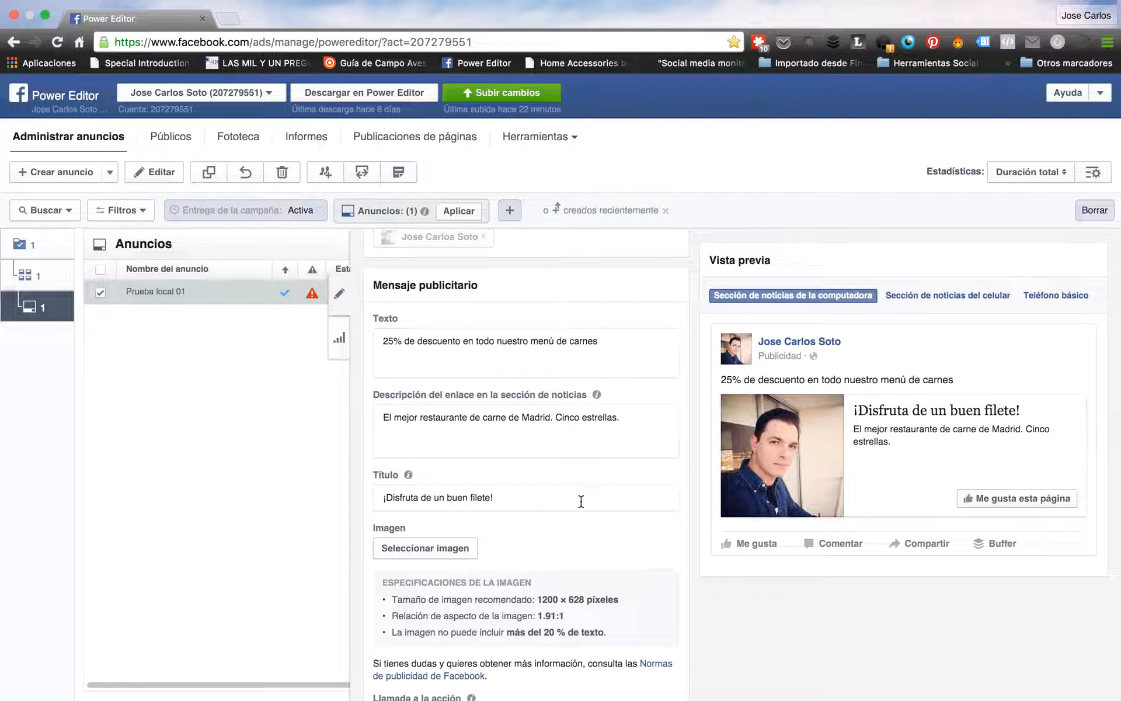
{"action": "scroll", "coordinate": [562, 528], "scroll_direction": "down", "scroll_amount": 2}
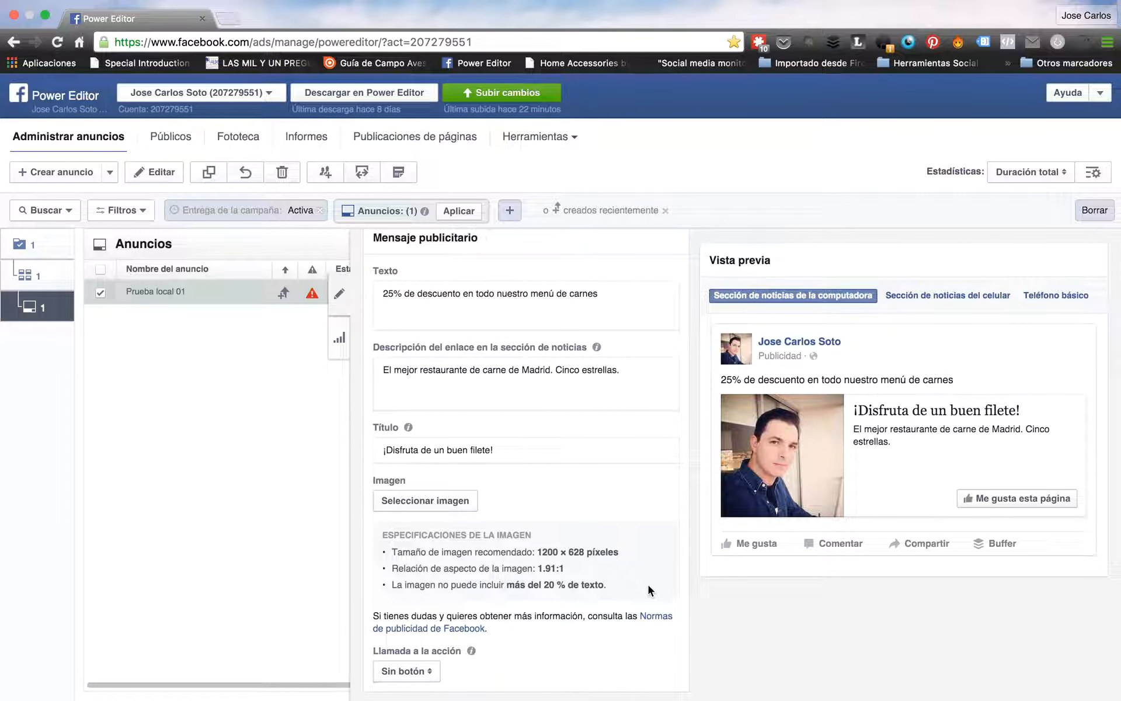
Set the ad image to like_ad.jpg (1200 × 444) from the Fototeca library
{"action": "left_click", "coordinate": [440, 501]}
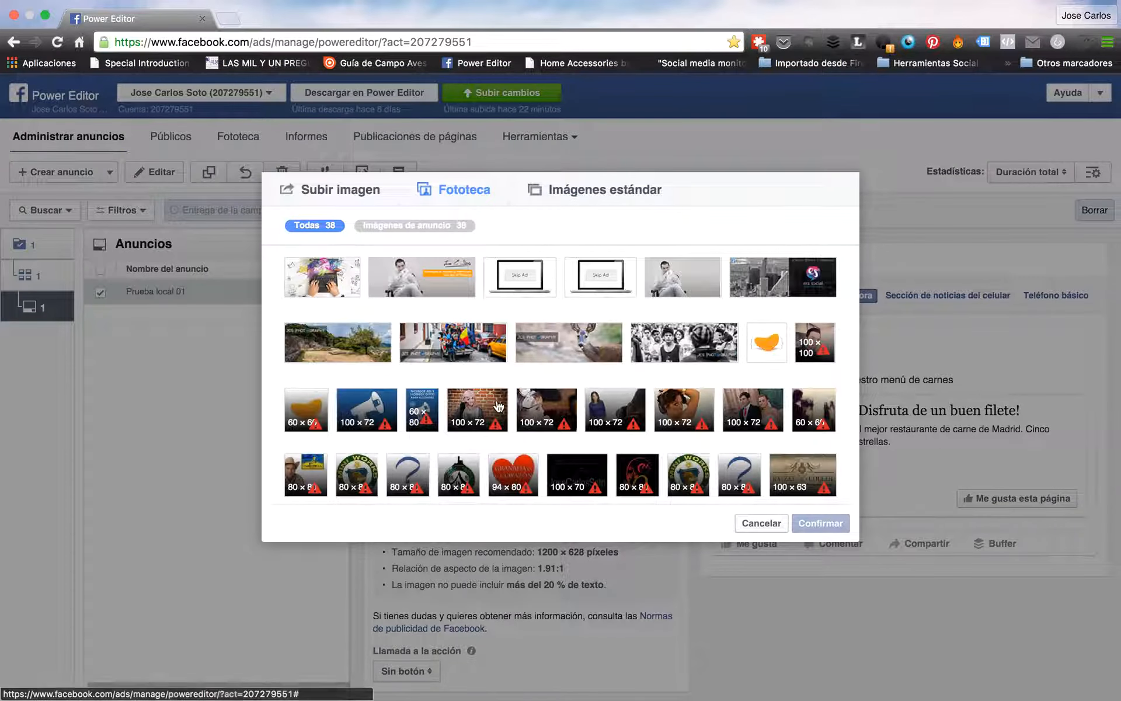
{"action": "left_click", "coordinate": [582, 199]}
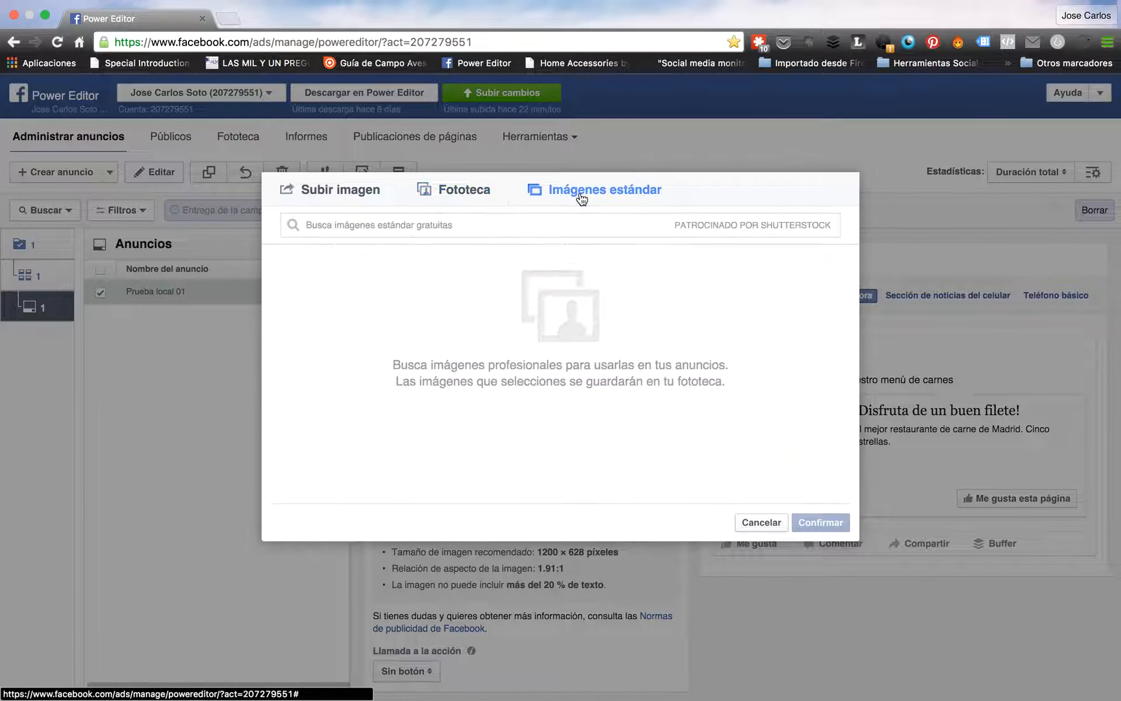
{"action": "left_click", "coordinate": [470, 199]}
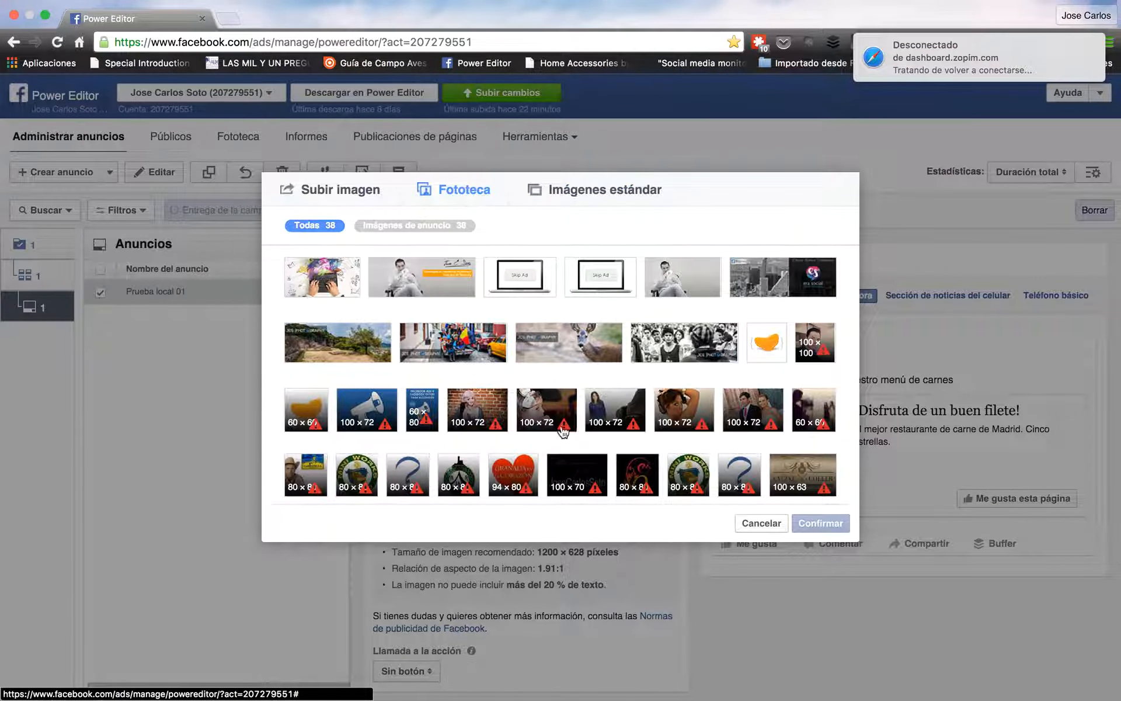
{"action": "left_click", "coordinate": [454, 286]}
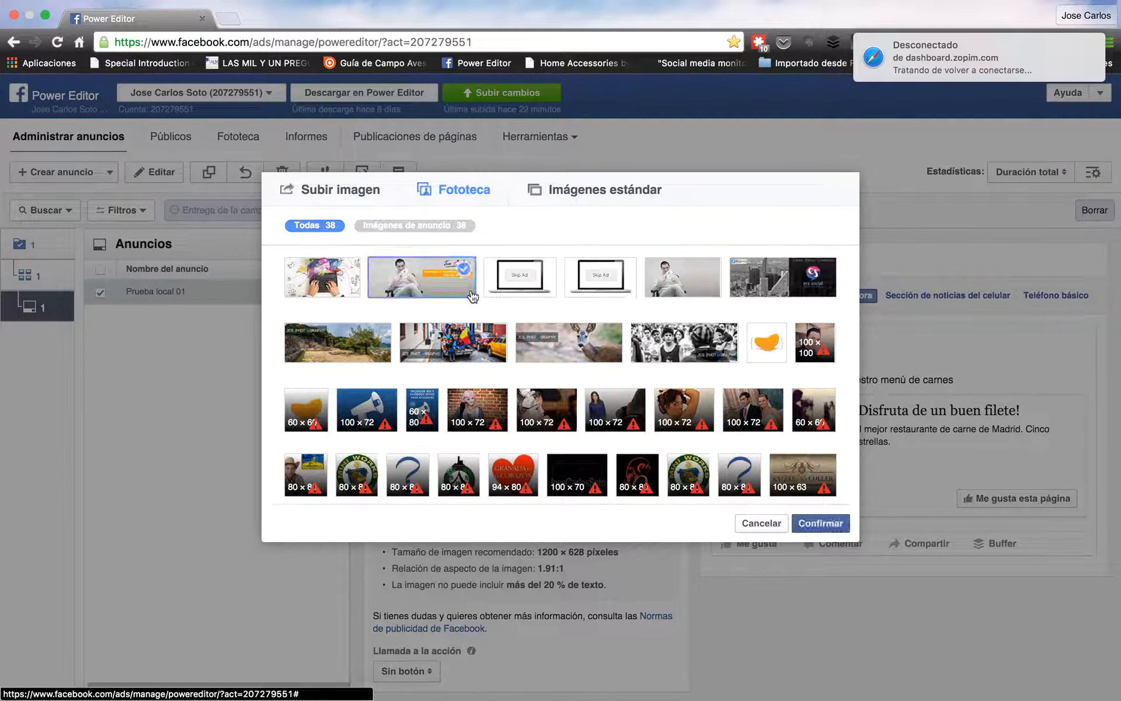
{"action": "left_click", "coordinate": [835, 523]}
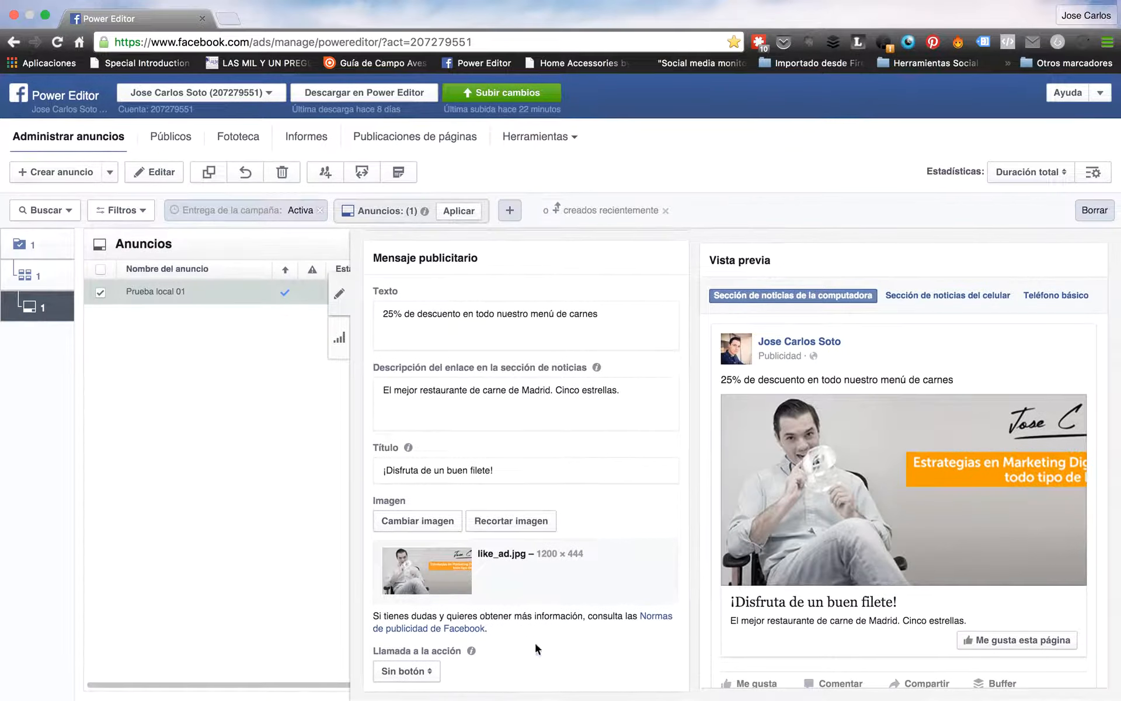
{"action": "left_click", "coordinate": [433, 673]}
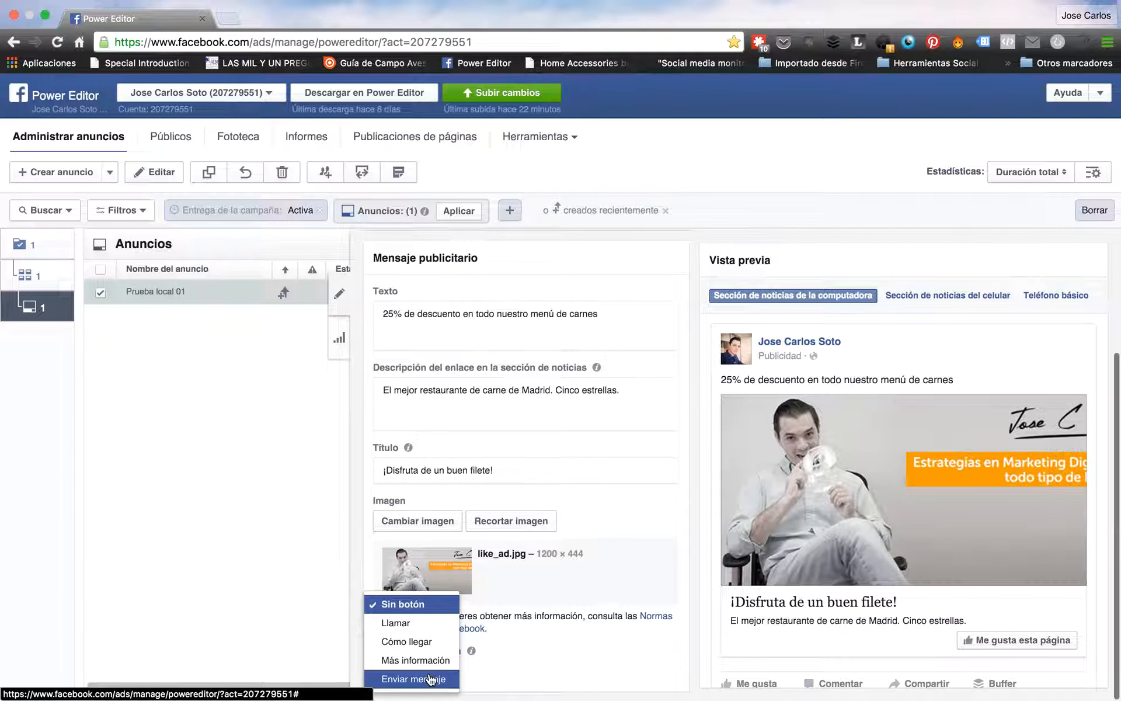
Set the call to action to Llamar, then change it to Cómo llegar
{"action": "left_click", "coordinate": [429, 624]}
{"action": "scroll", "coordinate": [526, 647], "scroll_direction": "down", "scroll_amount": 2}
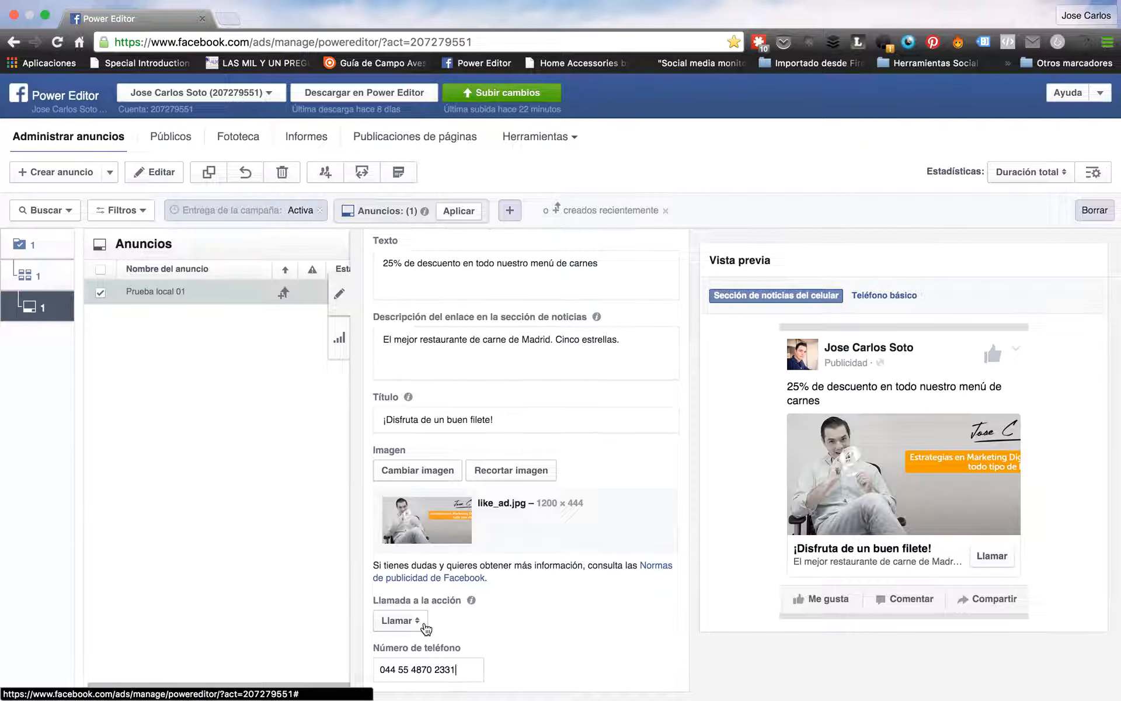
{"action": "left_click", "coordinate": [425, 620]}
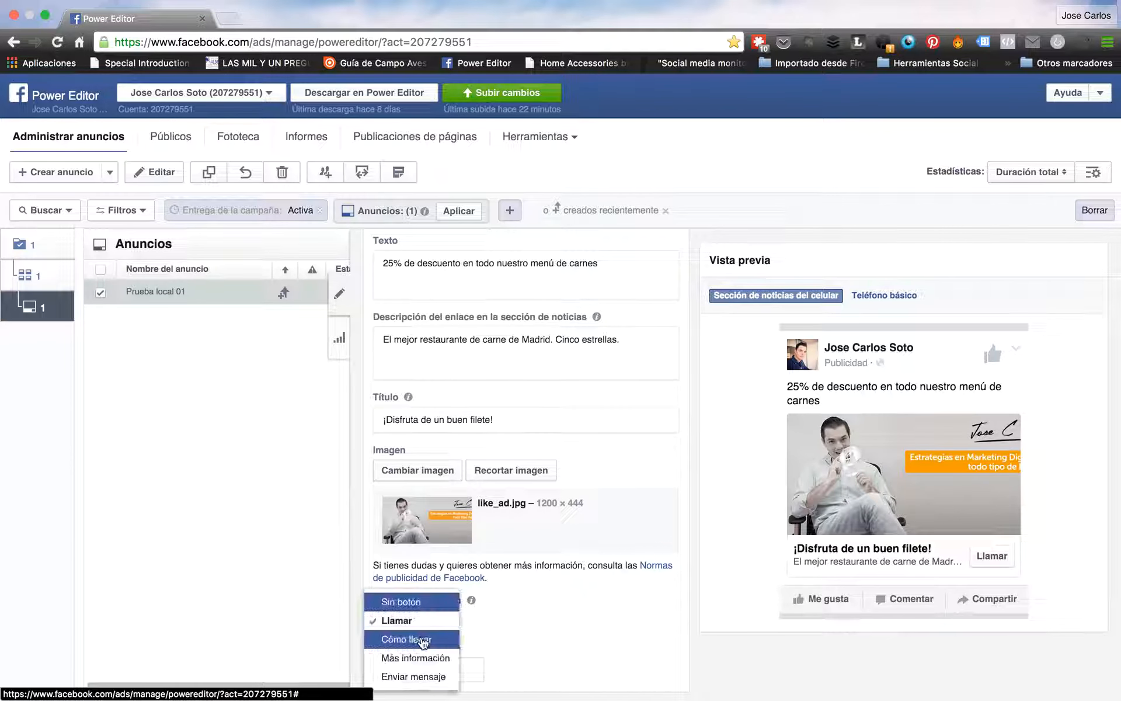
{"action": "left_click", "coordinate": [424, 641]}
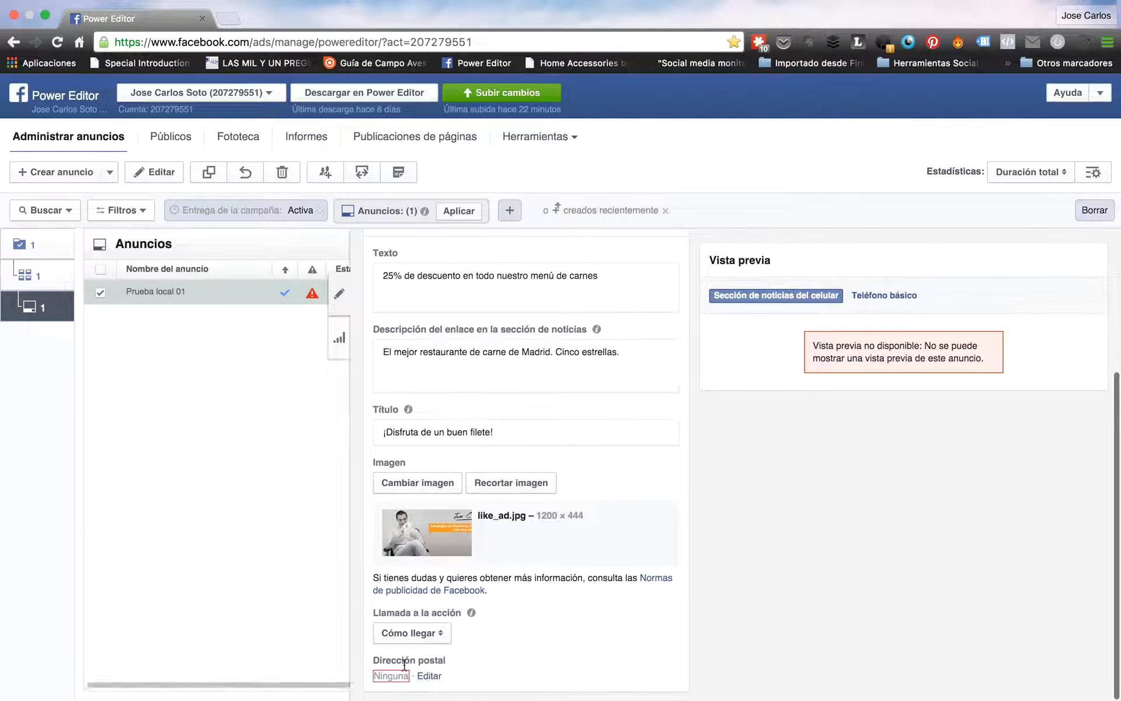
Enter the business street address with city Madrid (Madrid, Spain) as the Cómo llegar location
{"action": "left_click", "coordinate": [430, 676]}
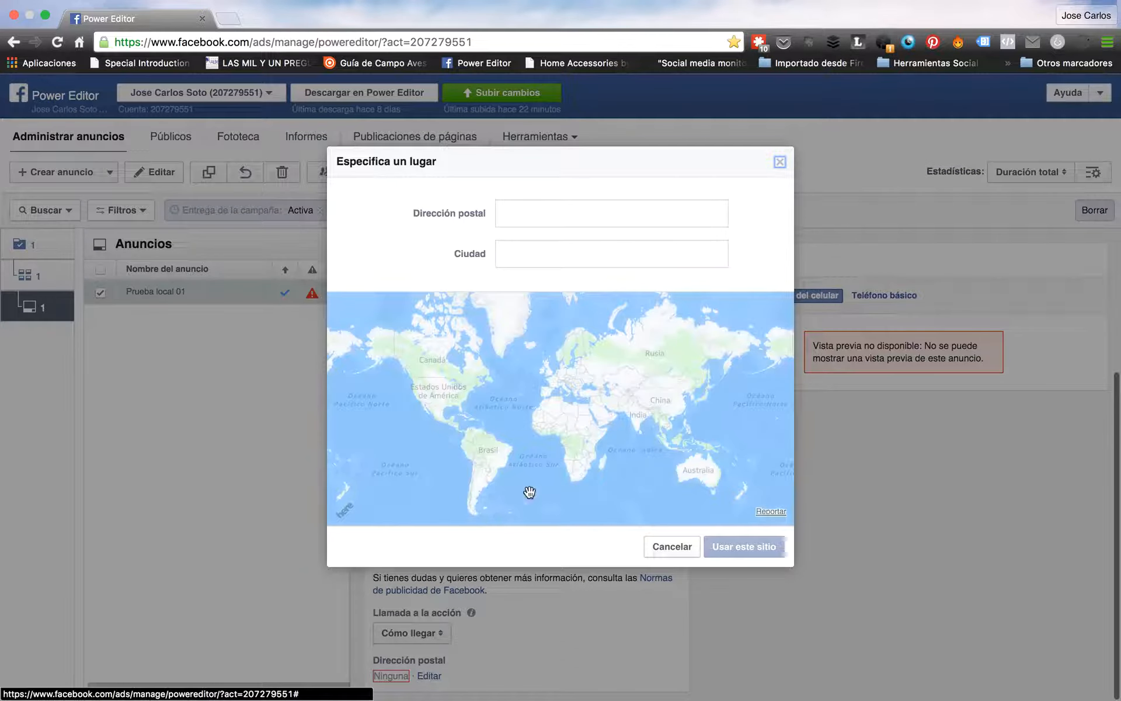
{"action": "left_click", "coordinate": [522, 215]}
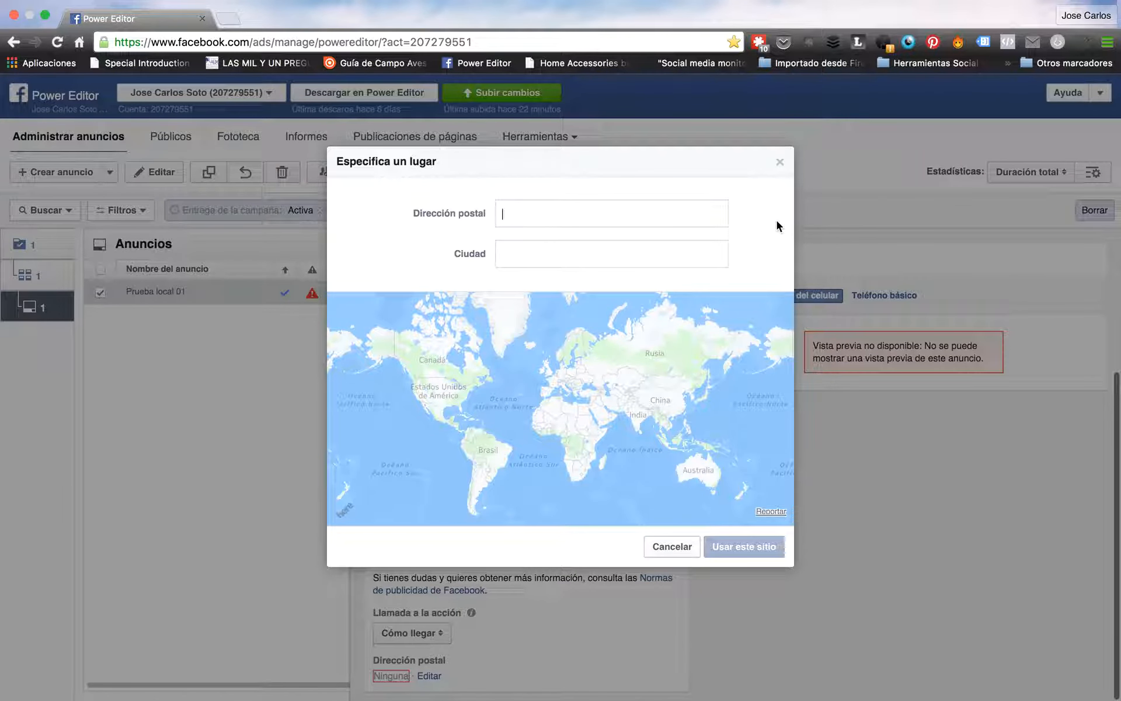
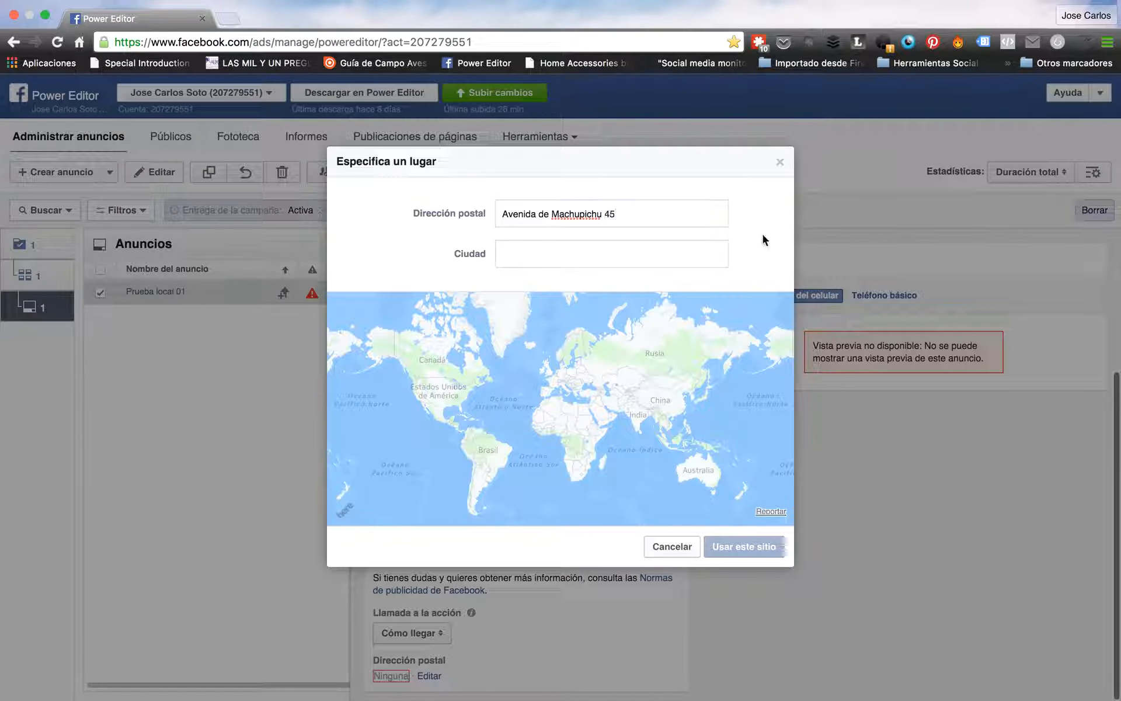
{"action": "left_click", "coordinate": [638, 255]}
{"action": "type", "text": "Madrid"}
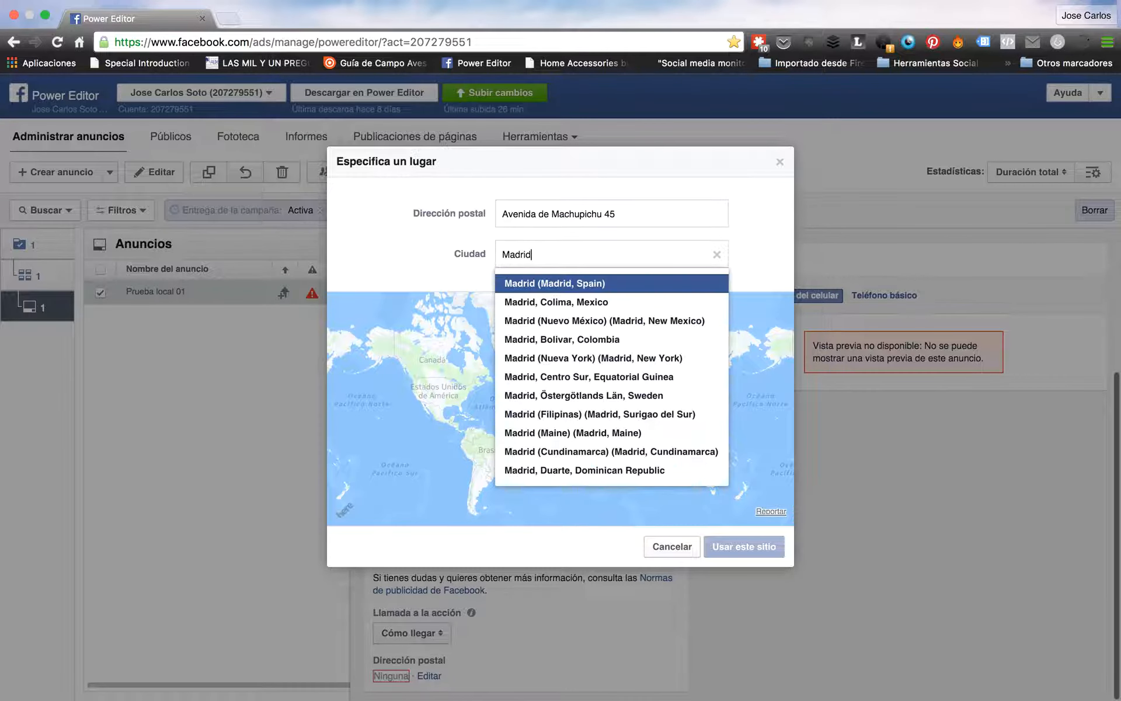
{"action": "left_click", "coordinate": [618, 284]}
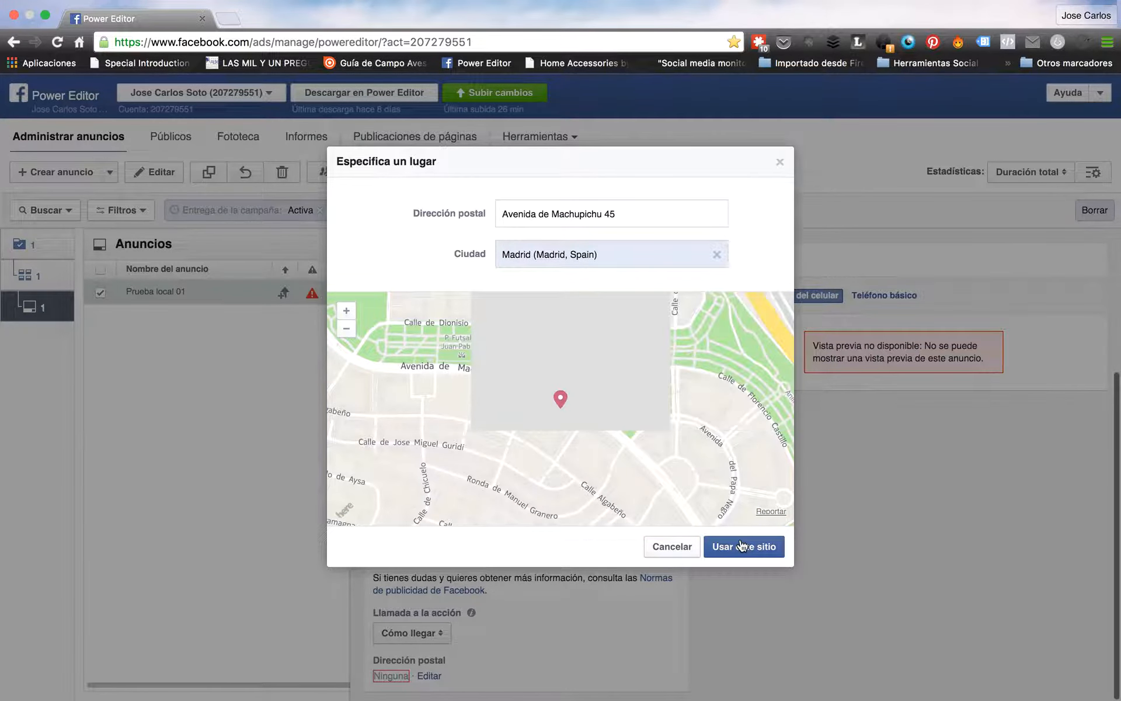
{"action": "left_click", "coordinate": [752, 549]}
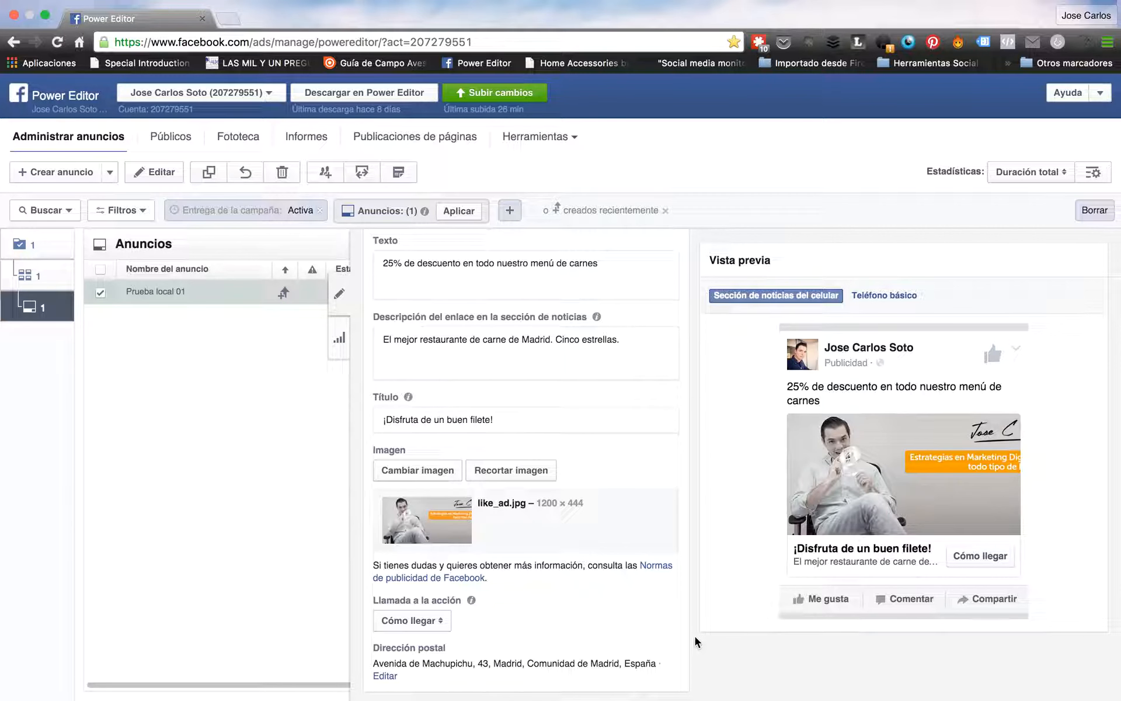
Switch the call to action to Más información with a website URL, then to Enviar mensaje
{"action": "left_click", "coordinate": [437, 624]}
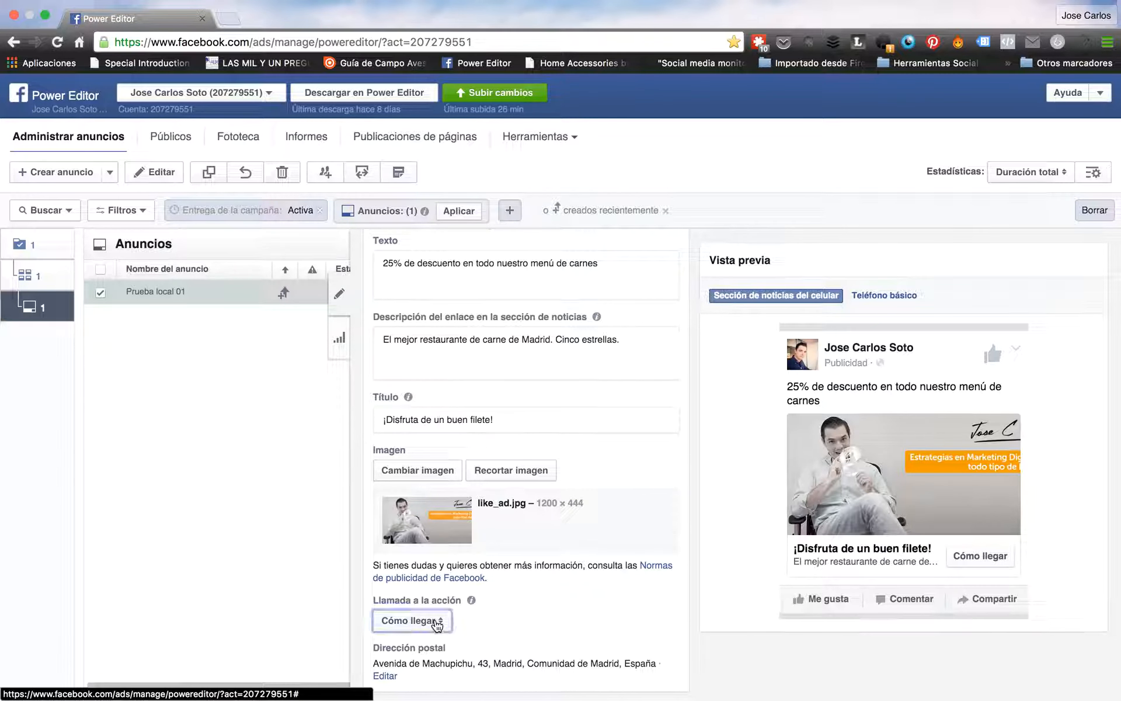
{"action": "left_click", "coordinate": [435, 640]}
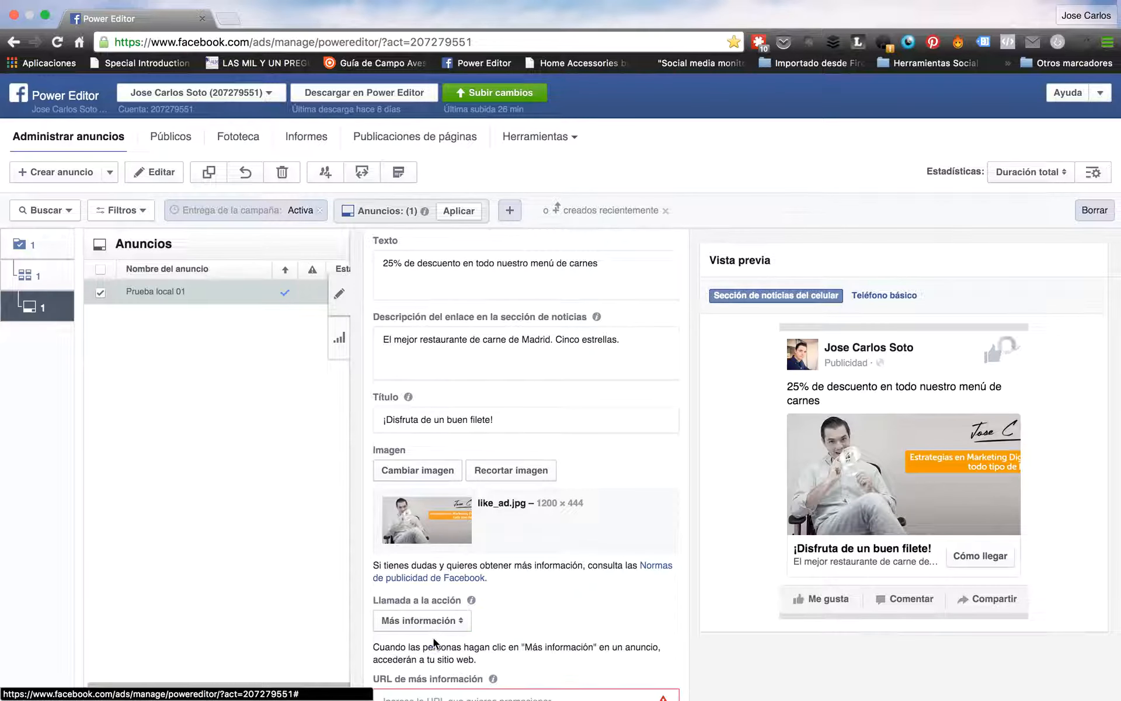
{"action": "scroll", "coordinate": [494, 651], "scroll_direction": "down", "scroll_amount": 1}
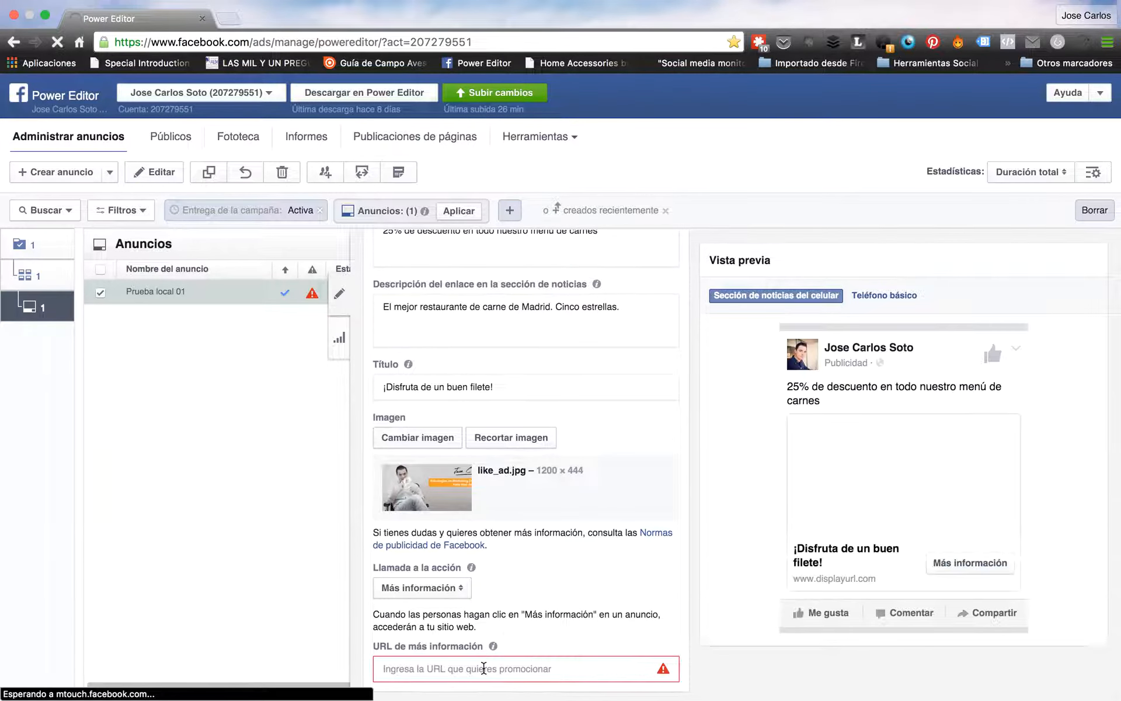
{"action": "left_click", "coordinate": [483, 668]}
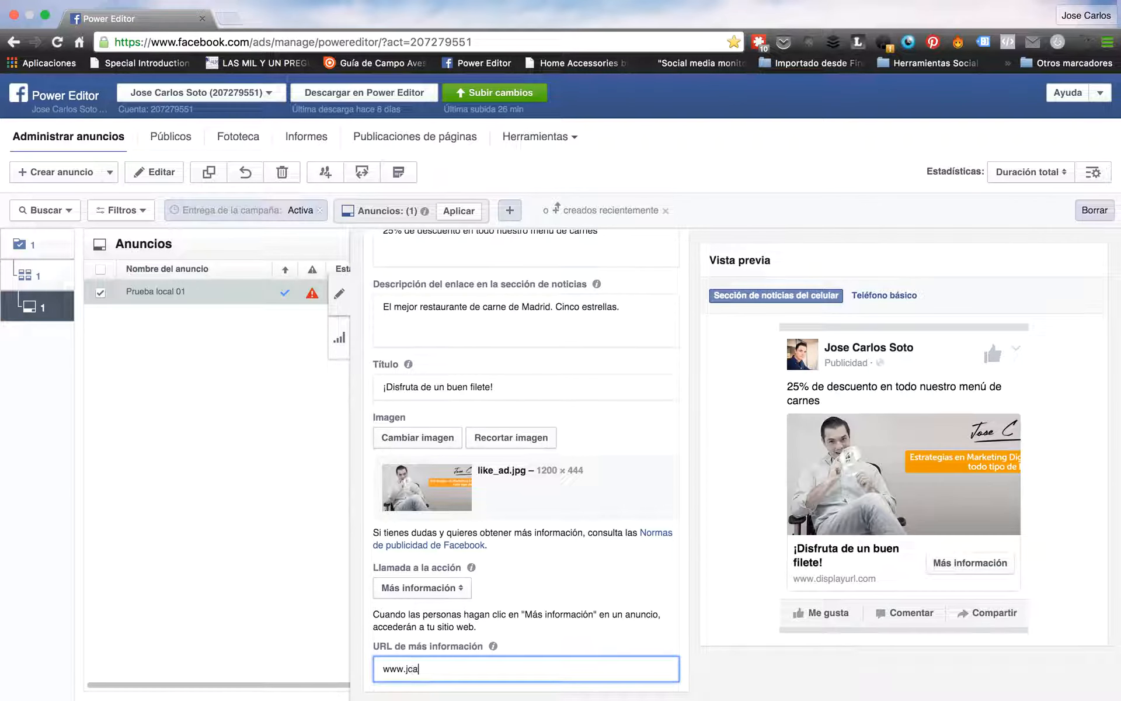
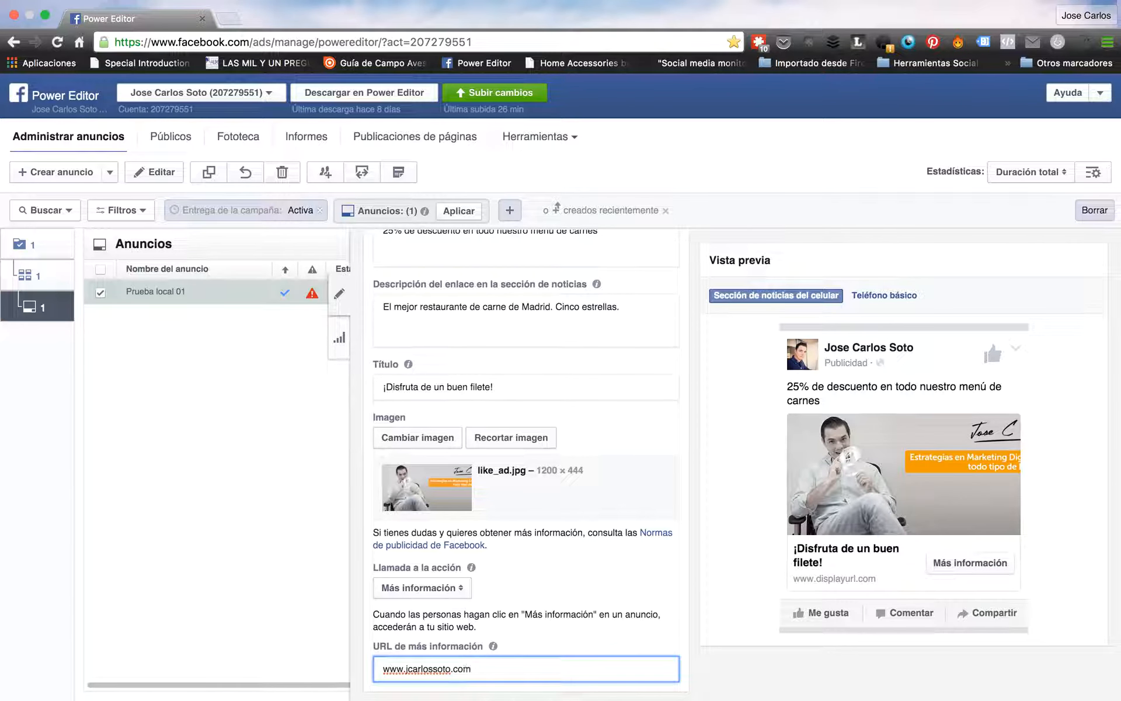
{"action": "left_click", "coordinate": [693, 642]}
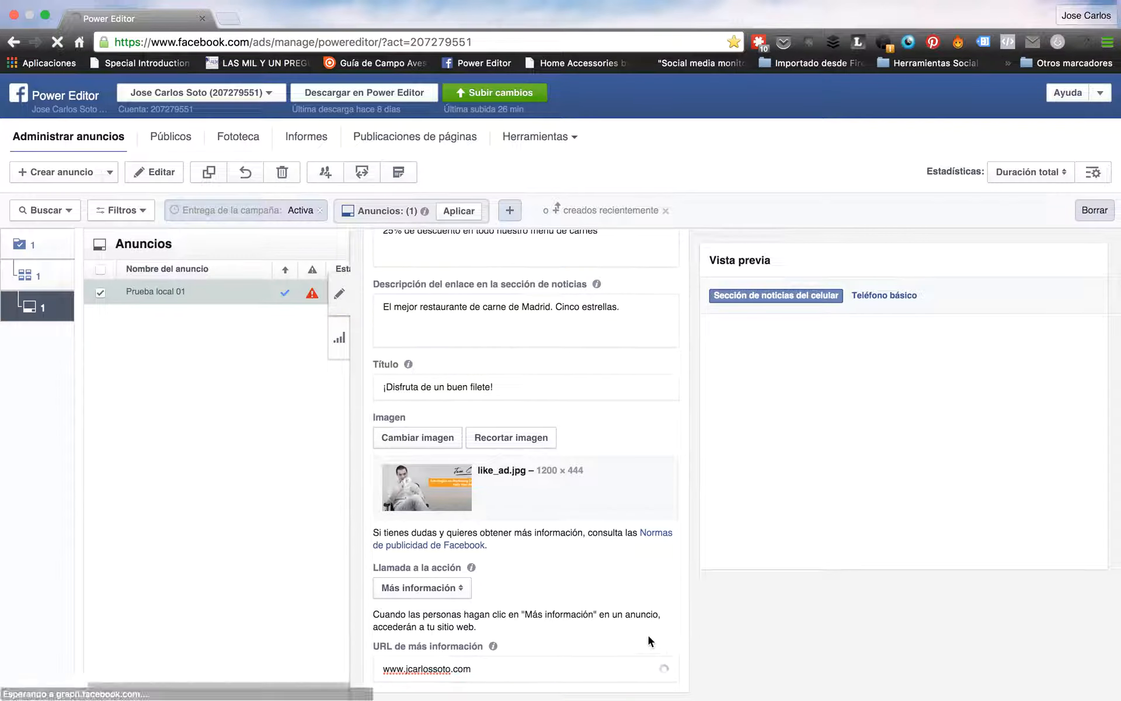
{"action": "left_click", "coordinate": [433, 589]}
{"action": "left_click", "coordinate": [431, 606]}
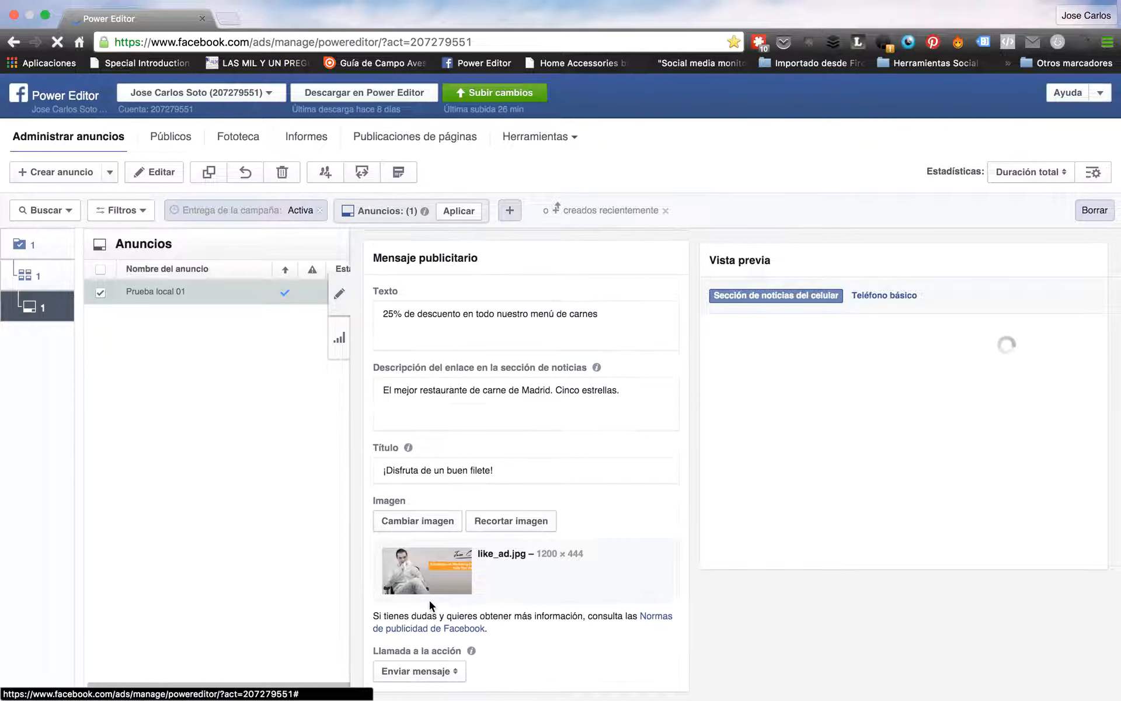